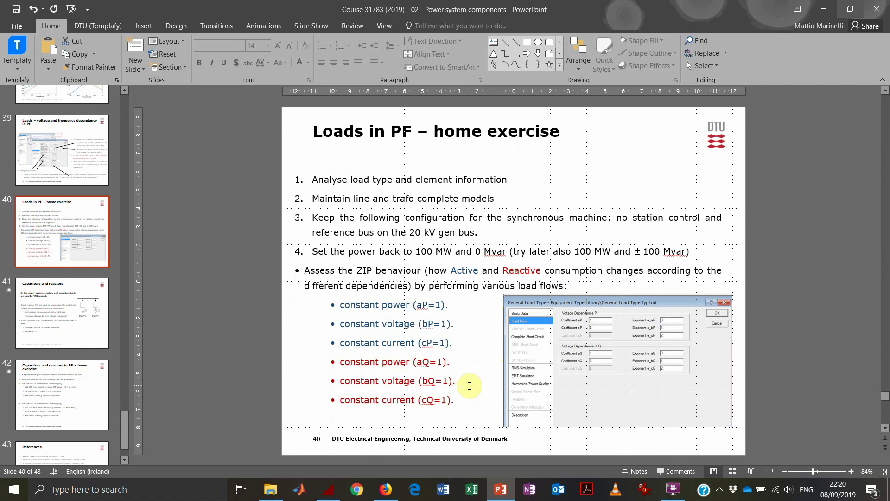
Minimize the Data Manager and point out the HV line, Trafo Gen and generator on the Grid diagram
click(329, 491)
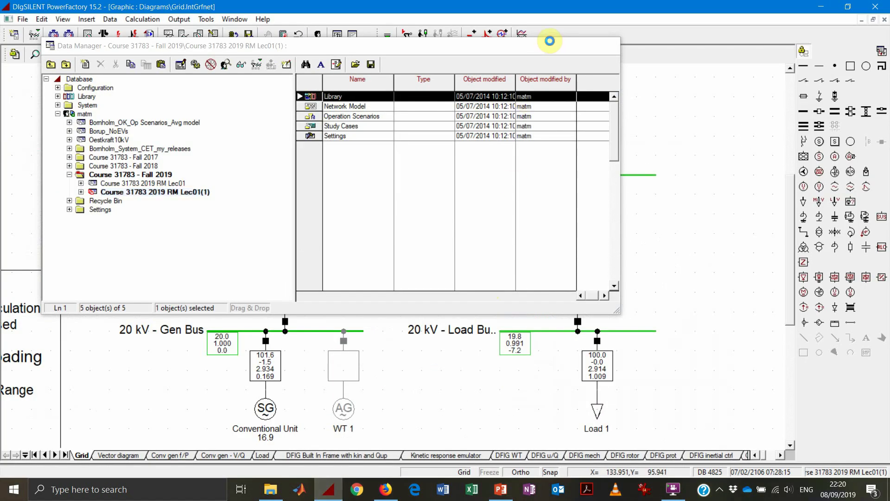
click(550, 44)
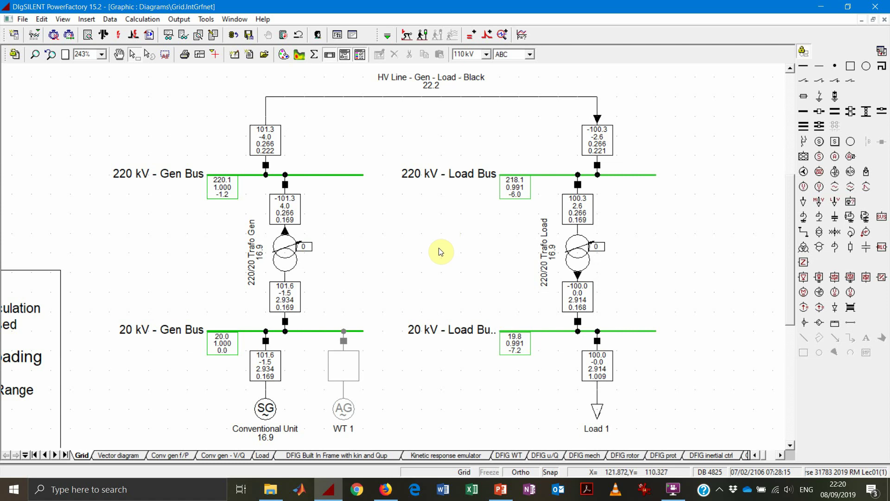
click(452, 98)
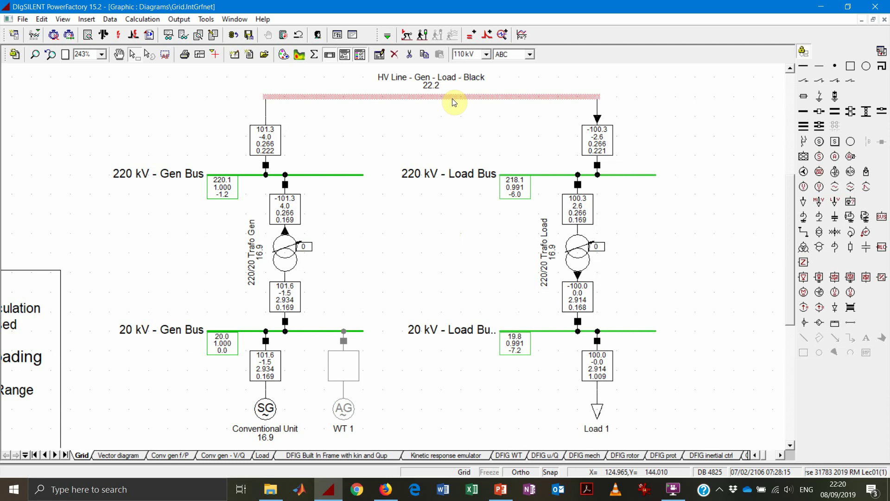
click(294, 253)
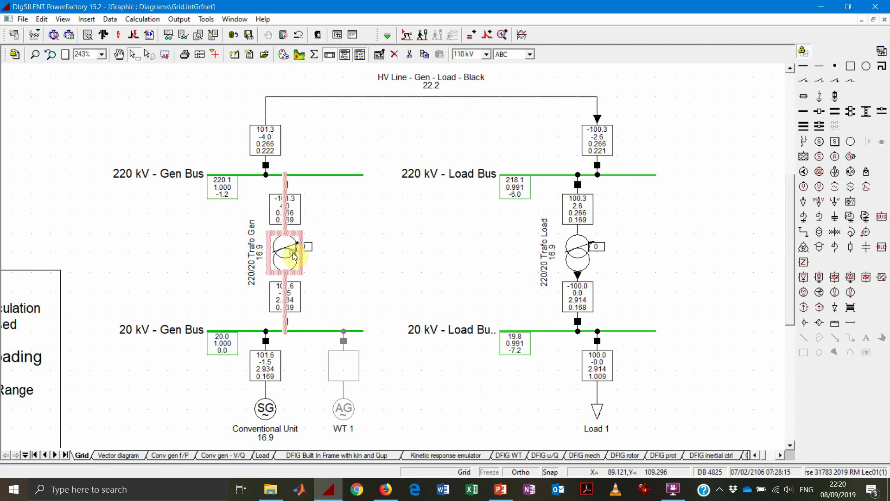
click(272, 415)
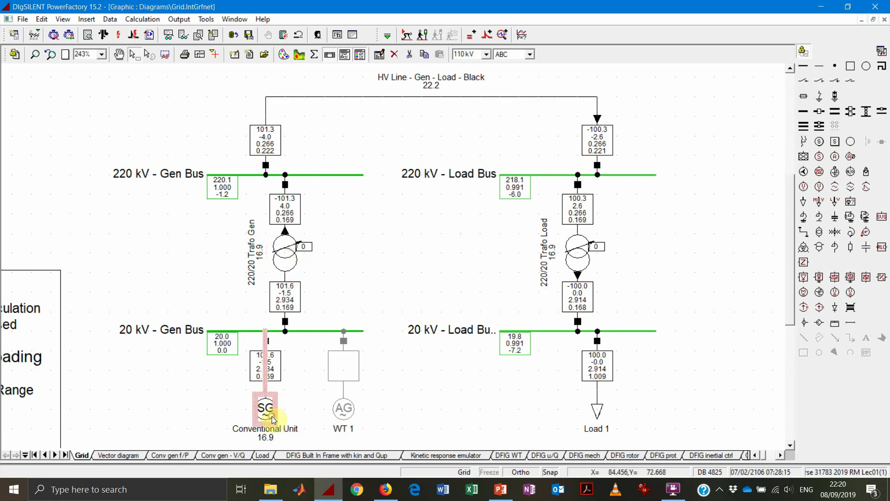
click(307, 394)
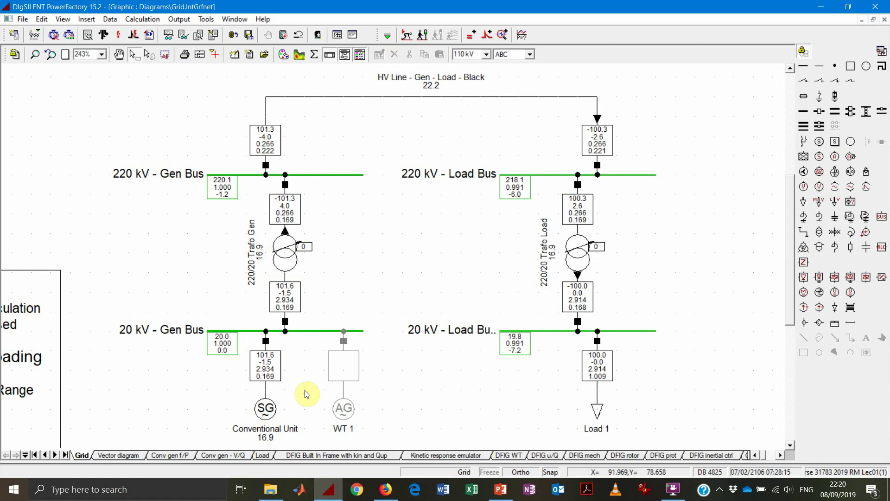
Check Load 1's load-flow values of 100 MW and 0 Mvar, then return to Basic Data
double_click(600, 415)
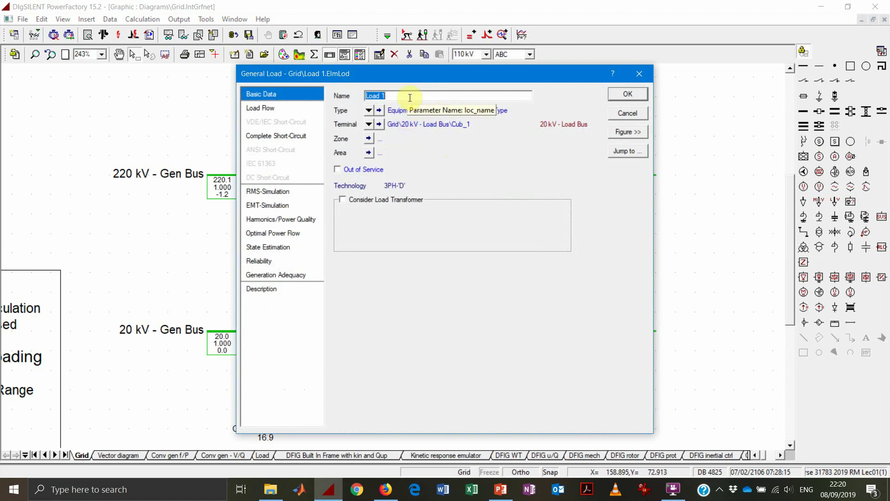
click(293, 109)
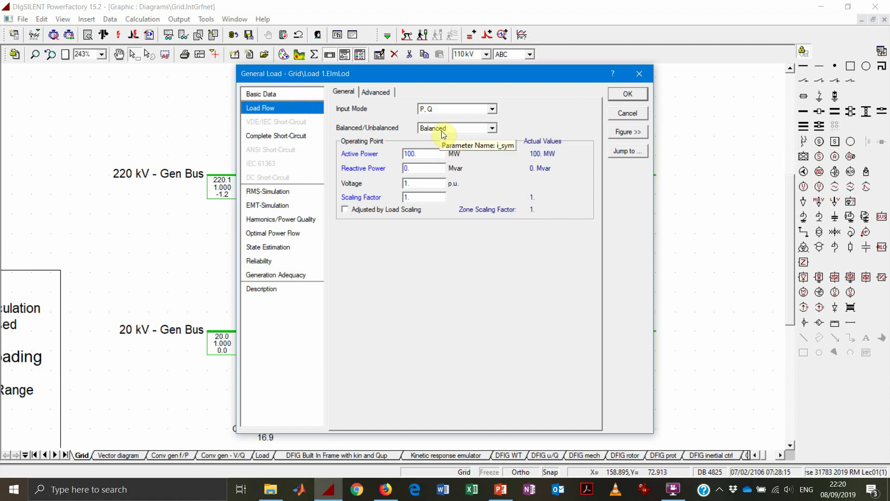
click(297, 95)
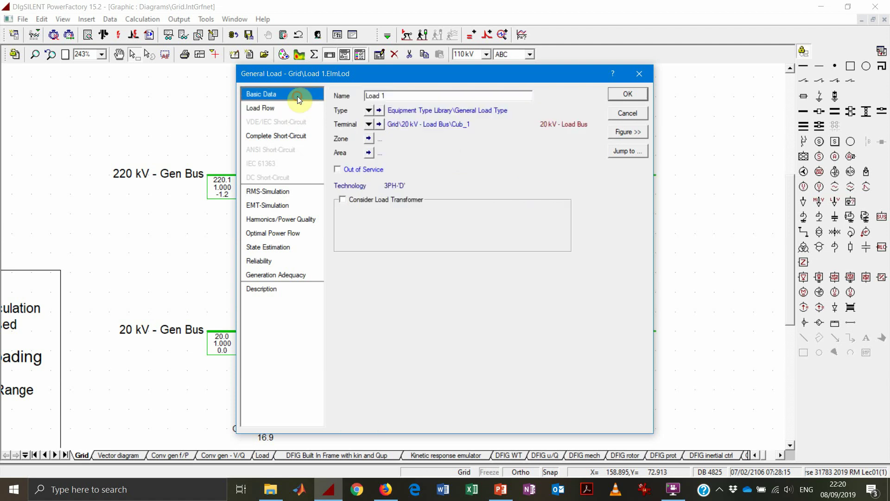
Open Load 1's General Load Type and inspect its aP and e_aP voltage-dependence values
click(379, 110)
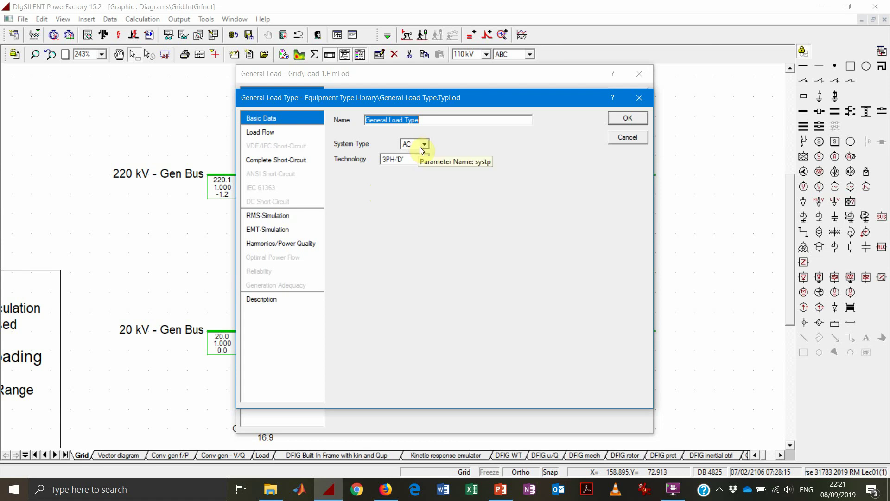
click(283, 132)
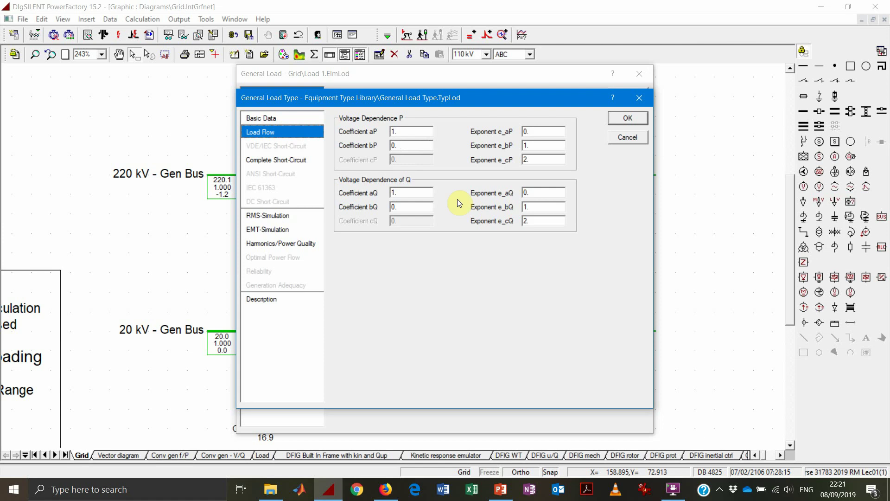
click(414, 132)
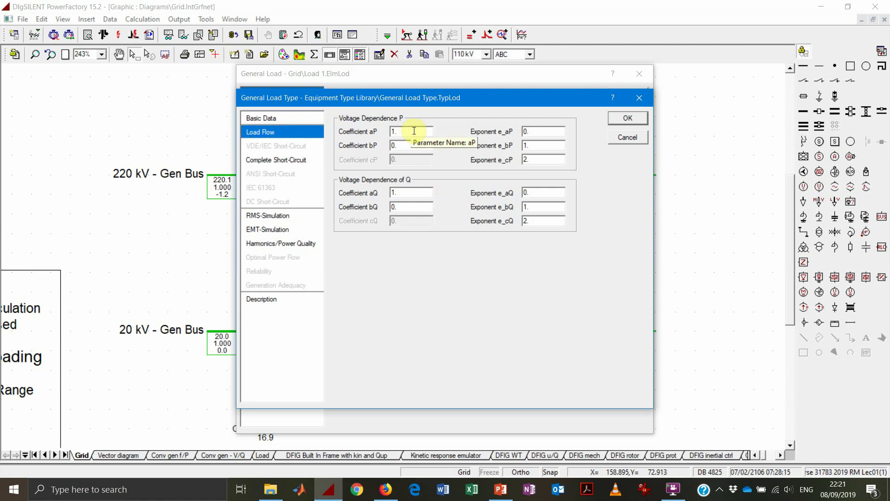
click(543, 132)
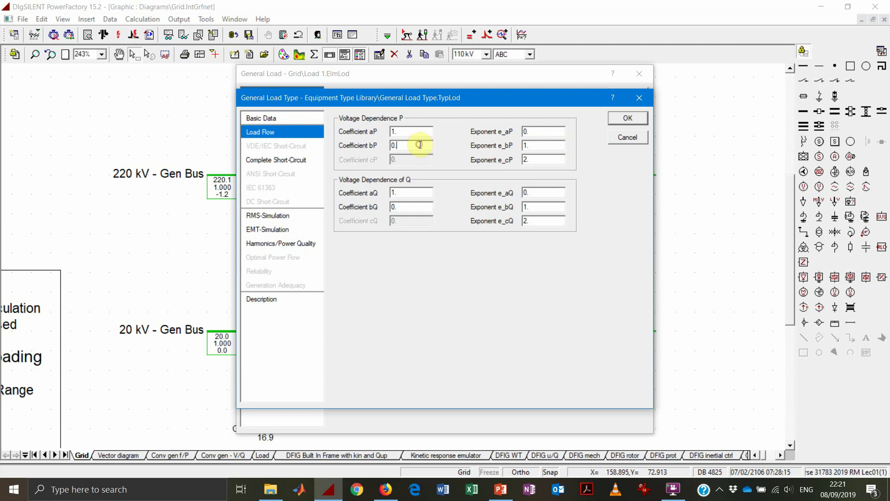
Set coefficients aP and bP to 0 so active power is constant current (cP = 1)
double_click(389, 147)
text(1)
double_click(409, 131)
text(0)
key(Tab)
click(537, 147)
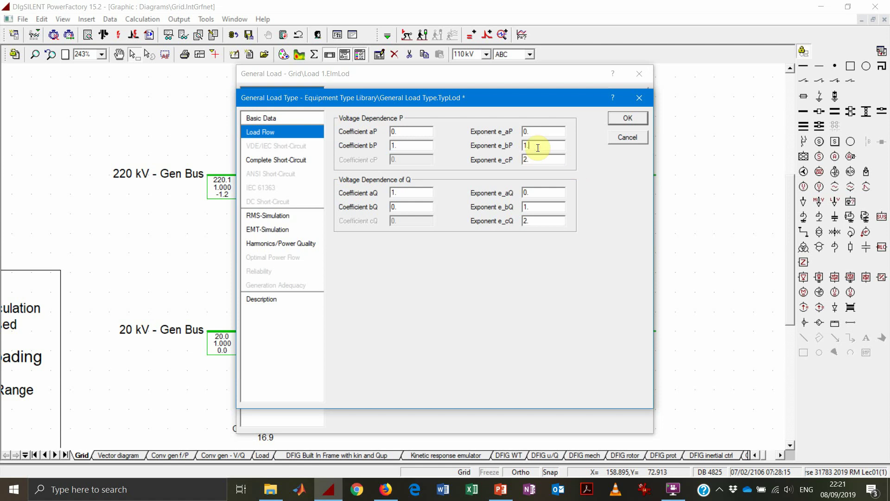
double_click(410, 146)
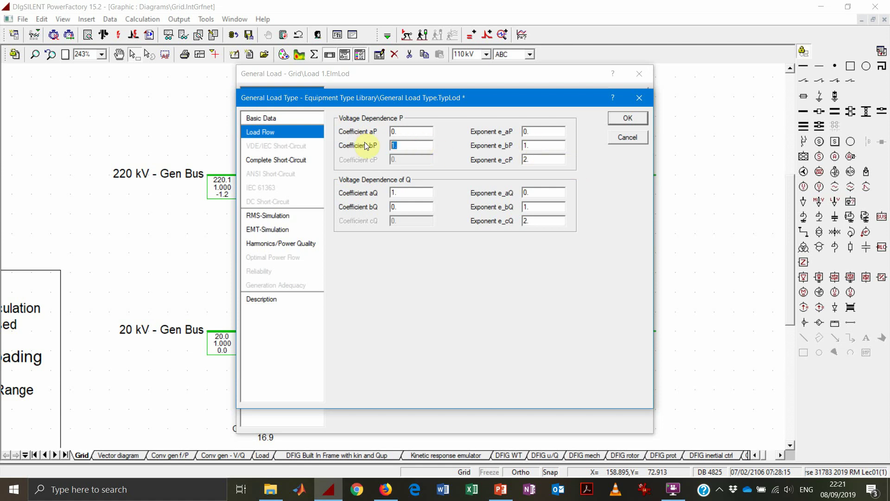
text(0)
key(Tab)
click(549, 160)
Accept the type changes and run the load flow, reading Load 1 at 98.3 MW and 0.991 p.u
click(627, 117)
click(103, 34)
click(624, 105)
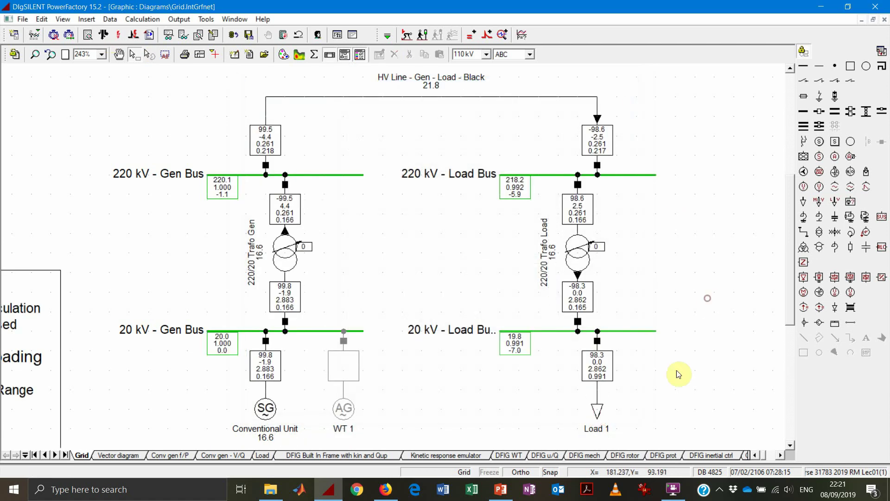
mouse_move(595, 381)
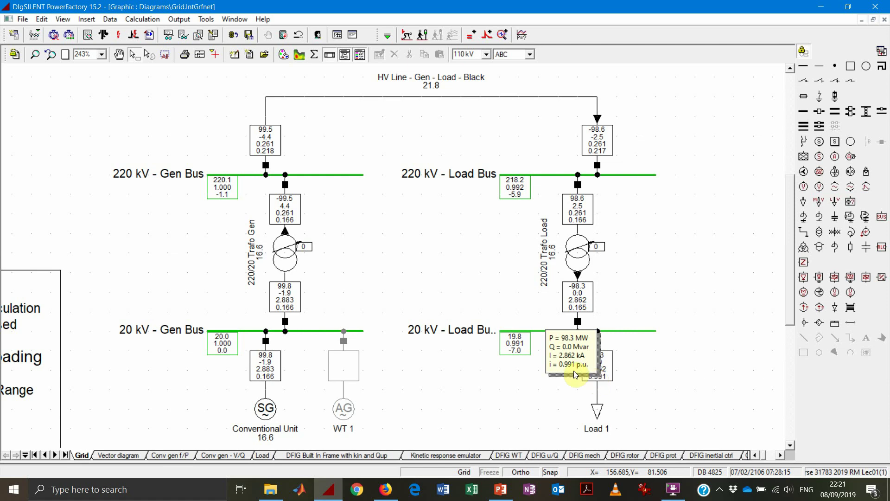
mouse_move(524, 345)
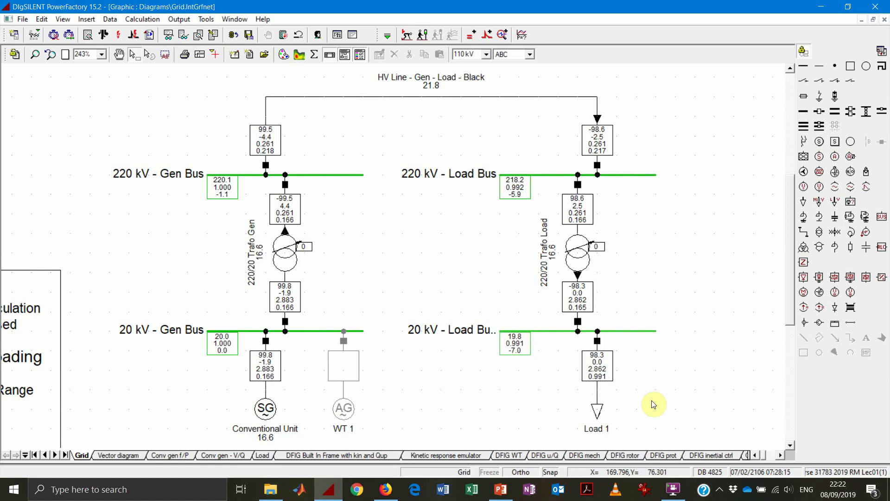
Set Load 1's reactive power to 100 Mvar
double_click(597, 410)
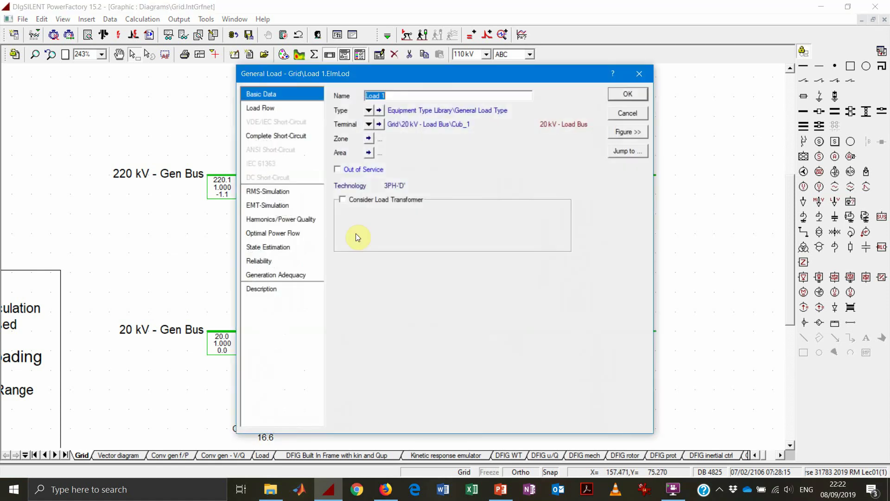
click(298, 108)
click(418, 170)
text(100)
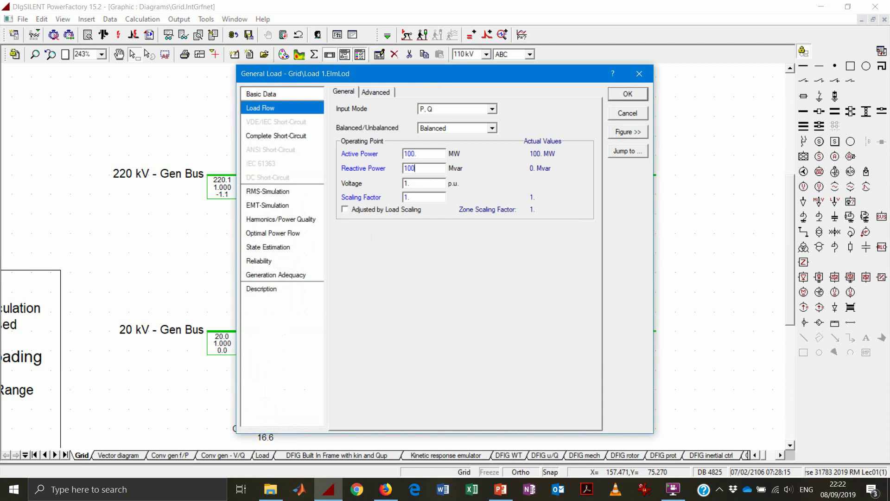
click(620, 95)
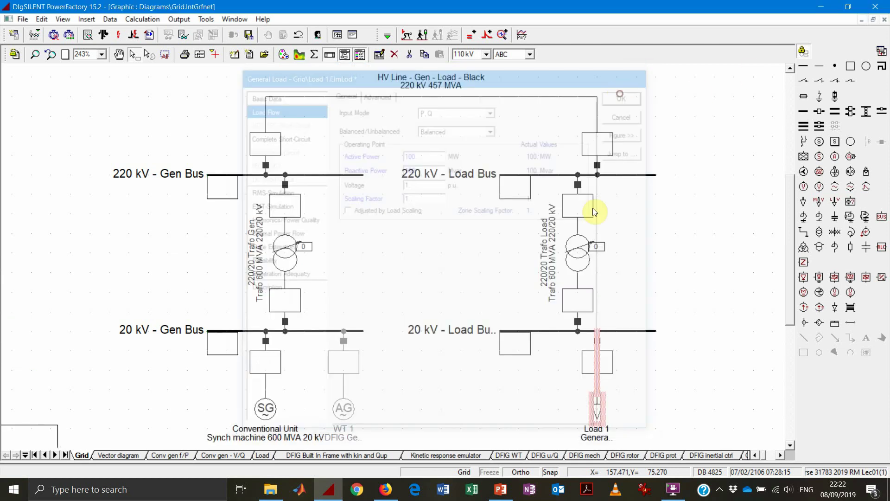
Run the load flow, showing Load 1 at 72.4 MW and the bus at 0.851 p.u
click(104, 34)
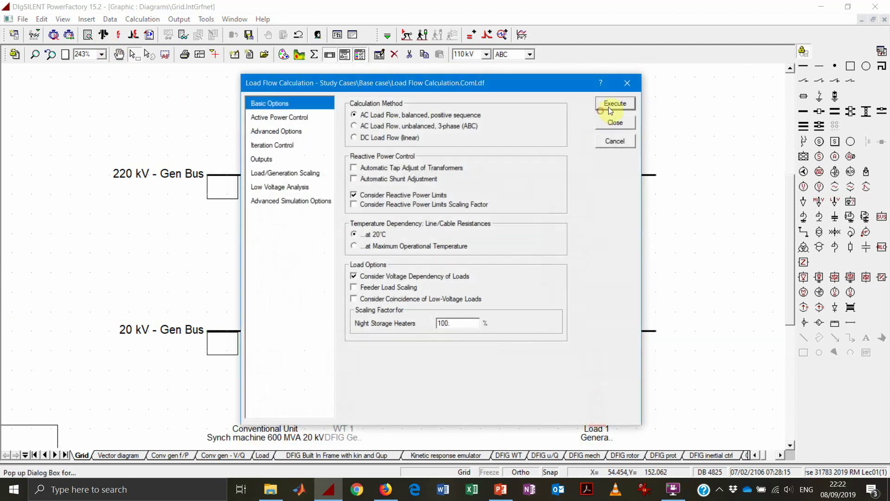
click(610, 105)
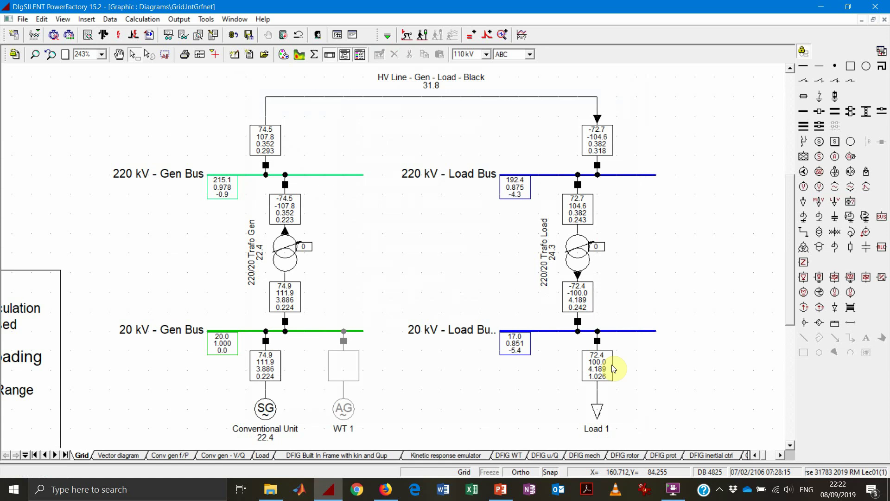
mouse_move(612, 368)
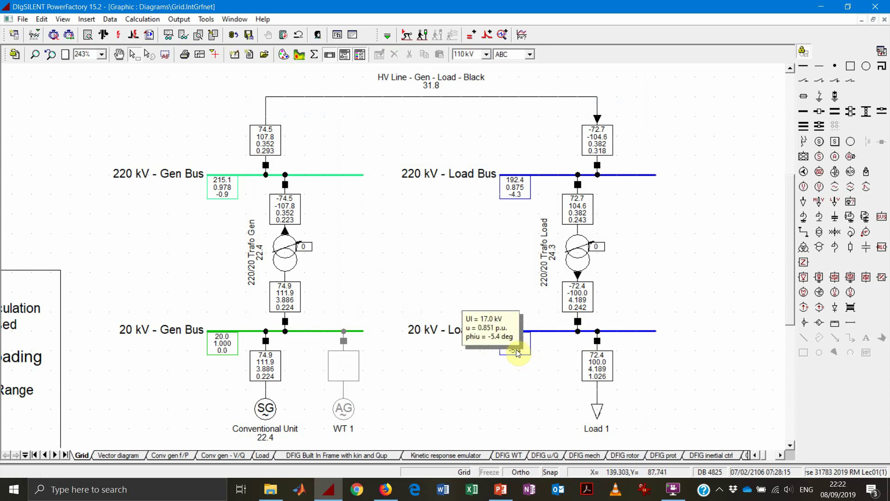
Set Load 1's type coefficient aQ to 0 and confirm both dialogs
double_click(596, 378)
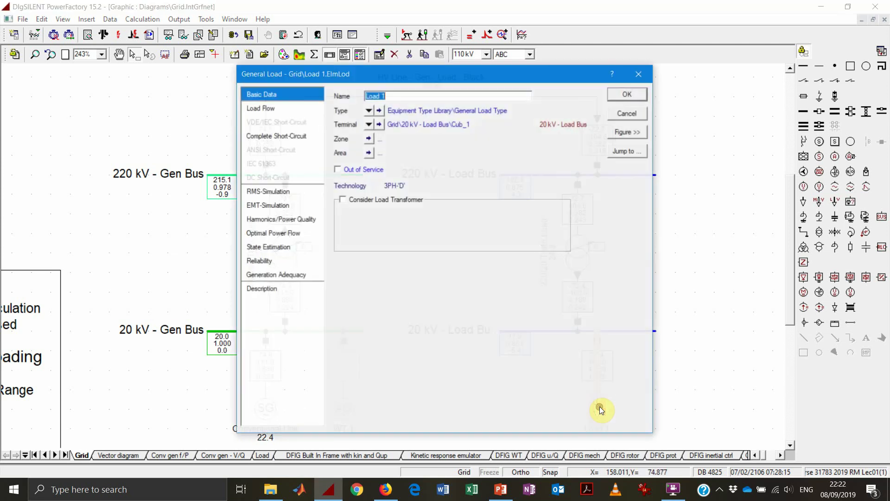
click(292, 110)
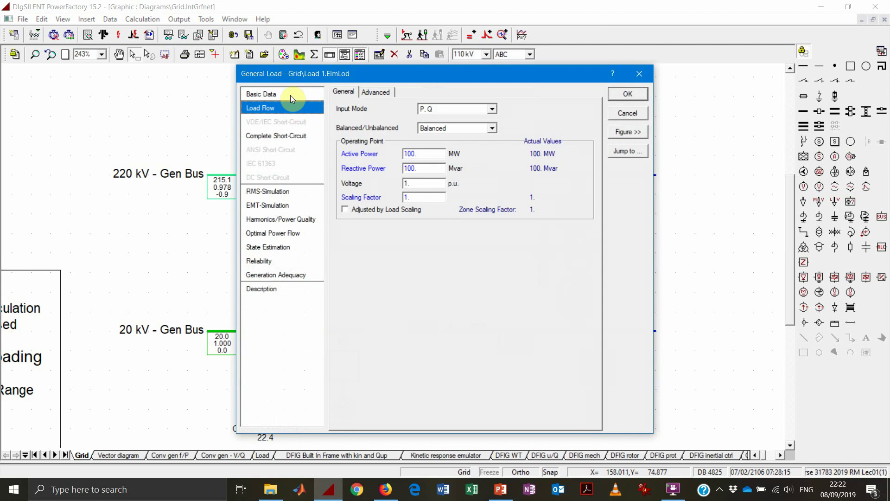
click(290, 95)
click(378, 111)
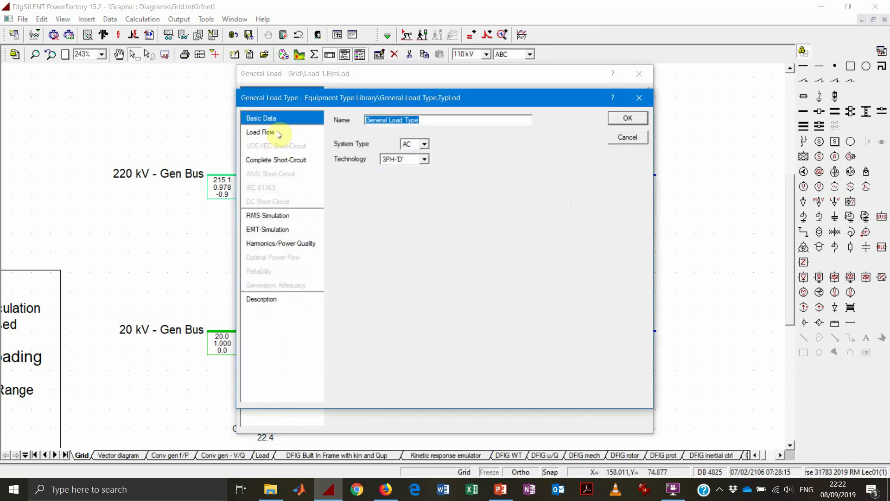
click(276, 131)
double_click(403, 192)
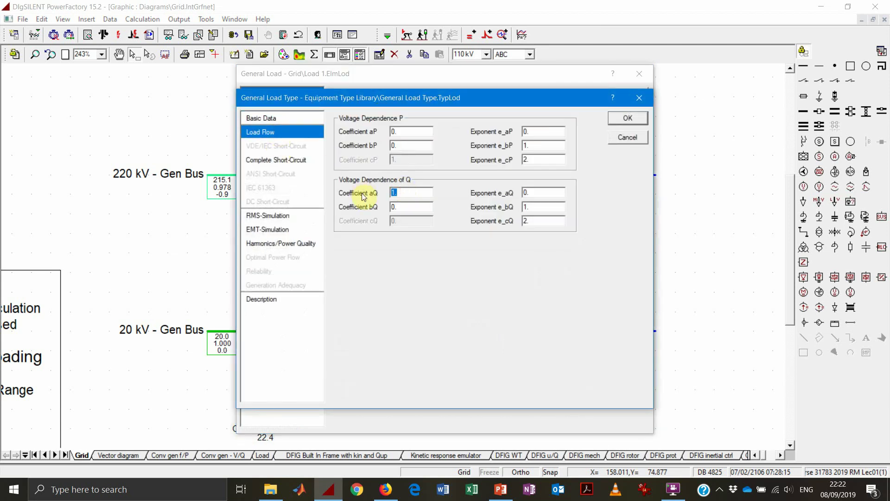
text(0)
key(Tab)
click(627, 117)
click(628, 93)
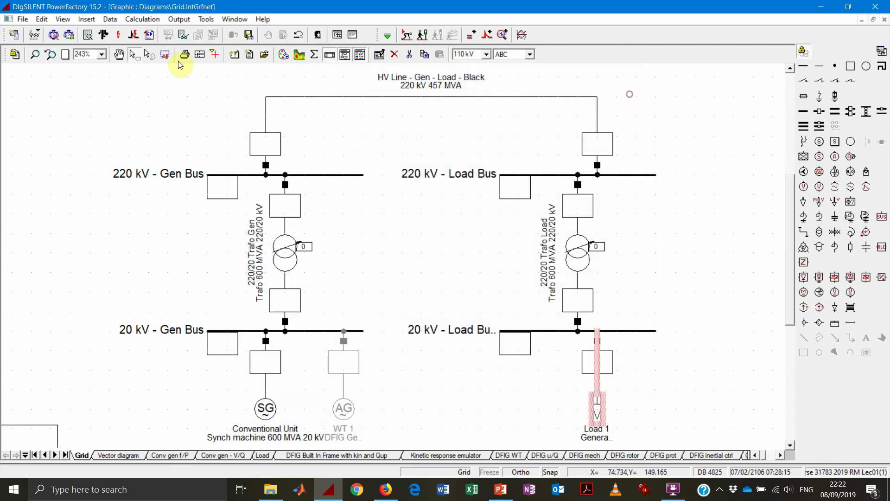
Run the load flow, showing 78.4 MW, 78.4 Mvar at 0.886 p.u
click(89, 35)
click(616, 106)
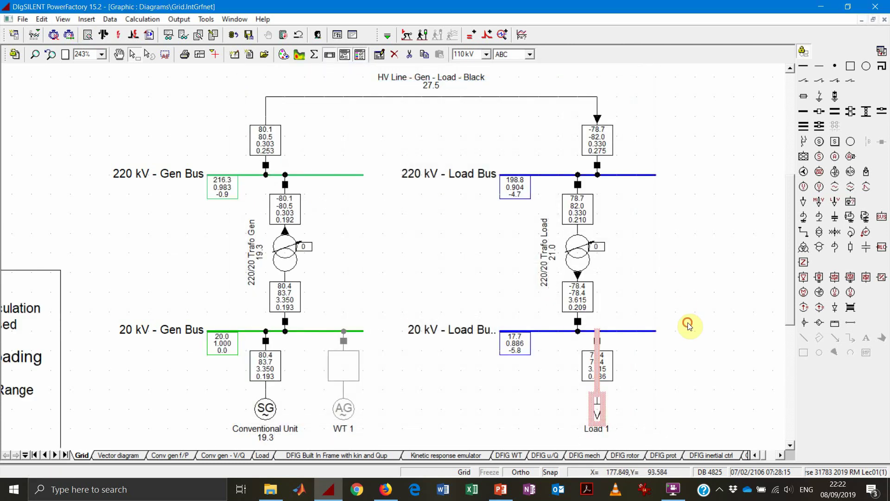
mouse_move(601, 383)
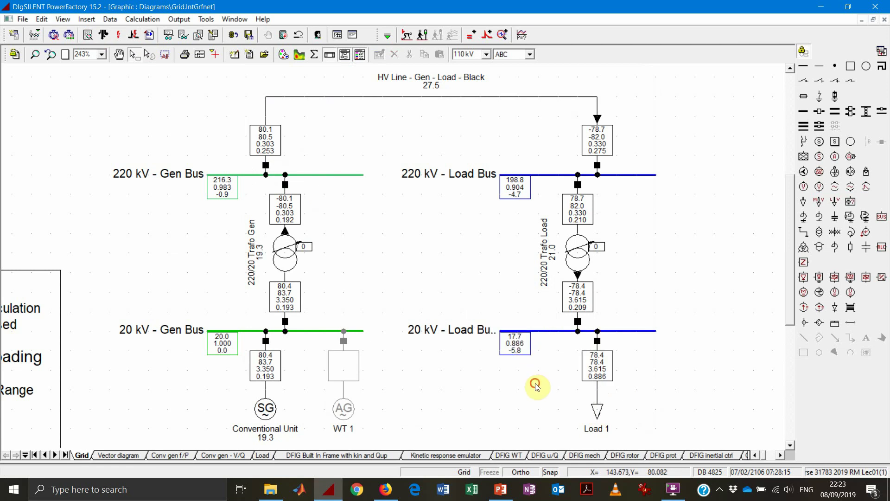
Make Load 1's reactive power -100 Mvar by adding a minus sign before 100
double_click(597, 412)
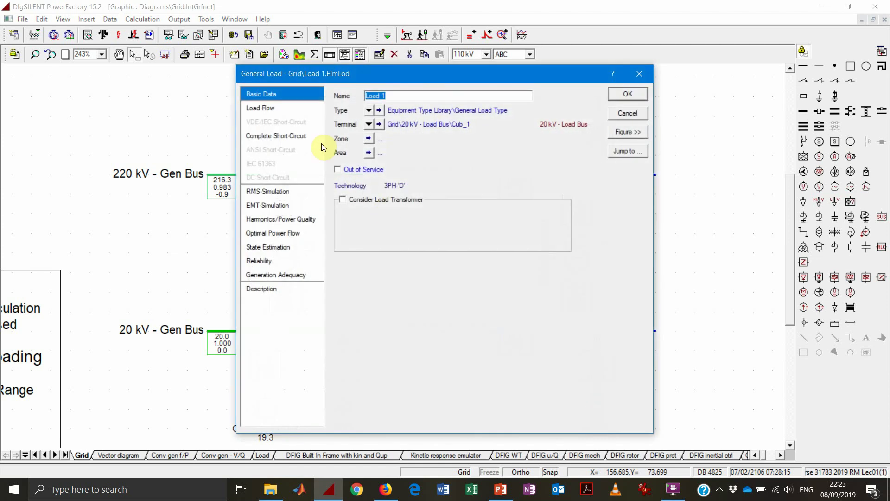
click(288, 108)
click(432, 167)
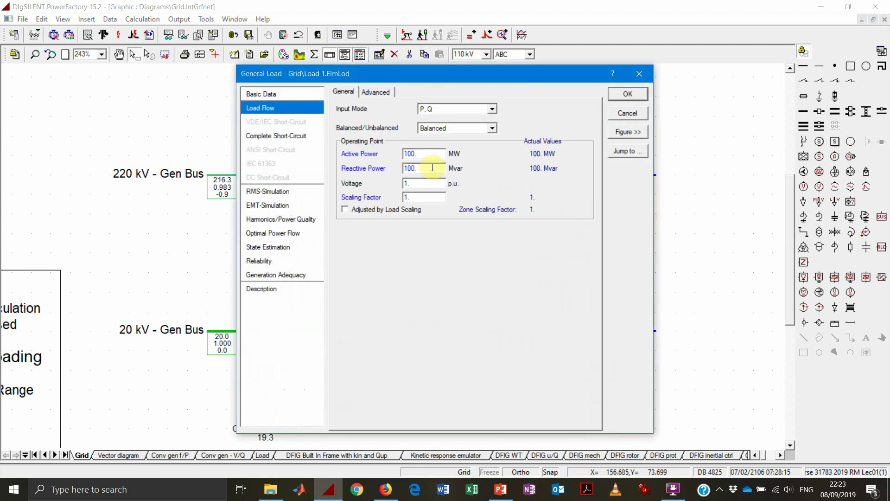
text(-)
click(430, 169)
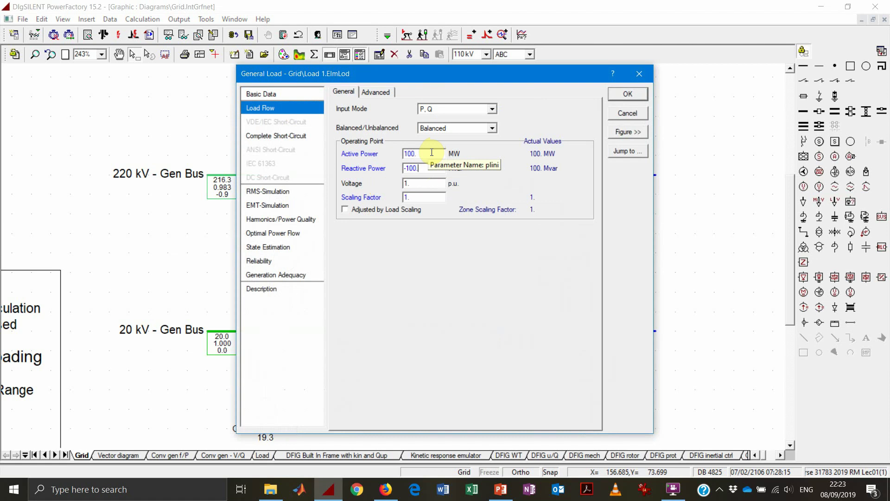
click(432, 152)
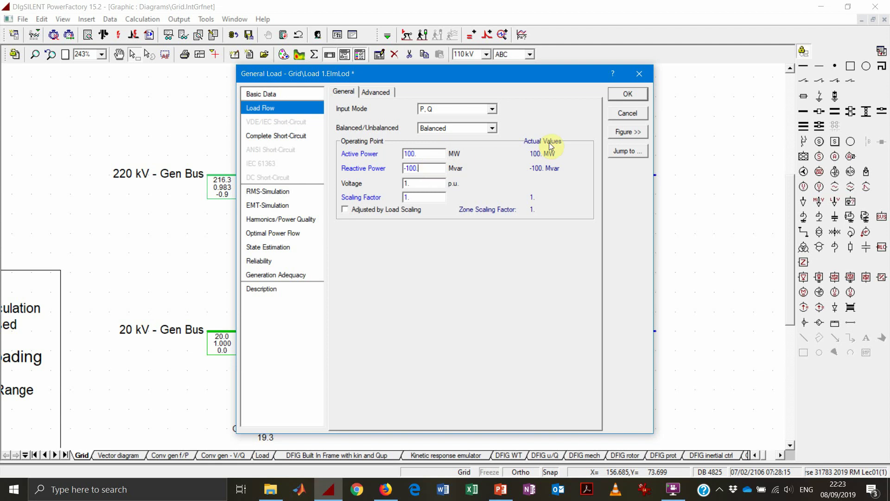
Confirm the load change and run the load flow, showing 126.5 MW, -126.5 Mvar at 1.125 p.u
click(636, 94)
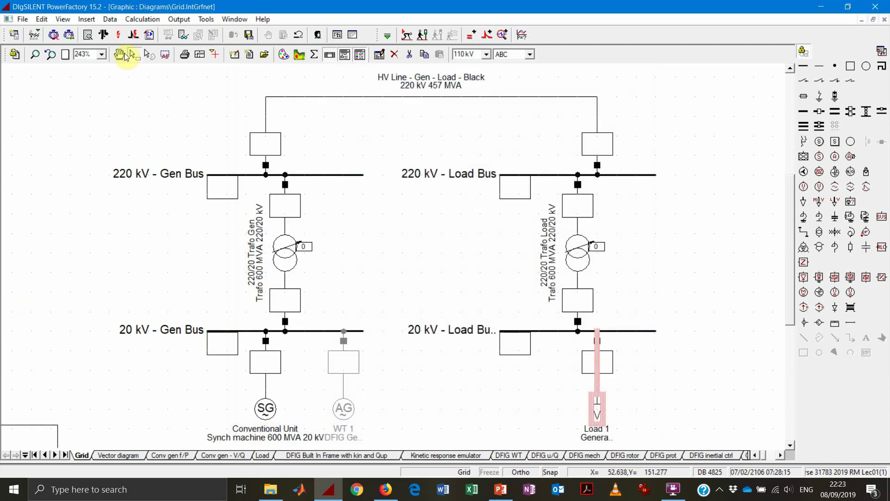
click(104, 35)
click(608, 104)
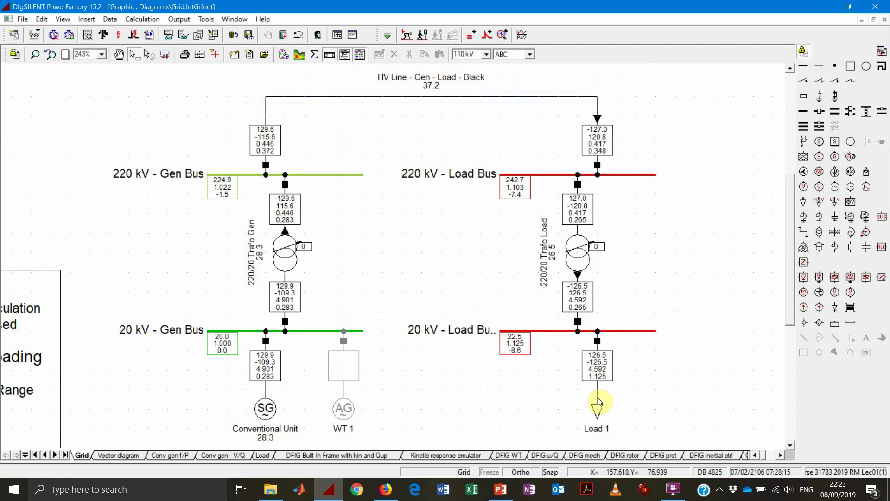
mouse_move(598, 375)
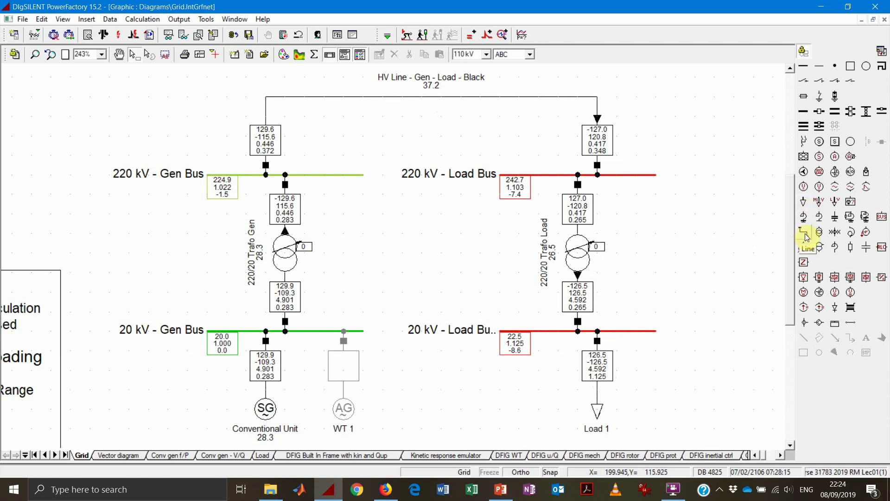
Place an R-L Shunt/Filter on the 20 kV Load Bus and open its settings
click(819, 216)
click(642, 333)
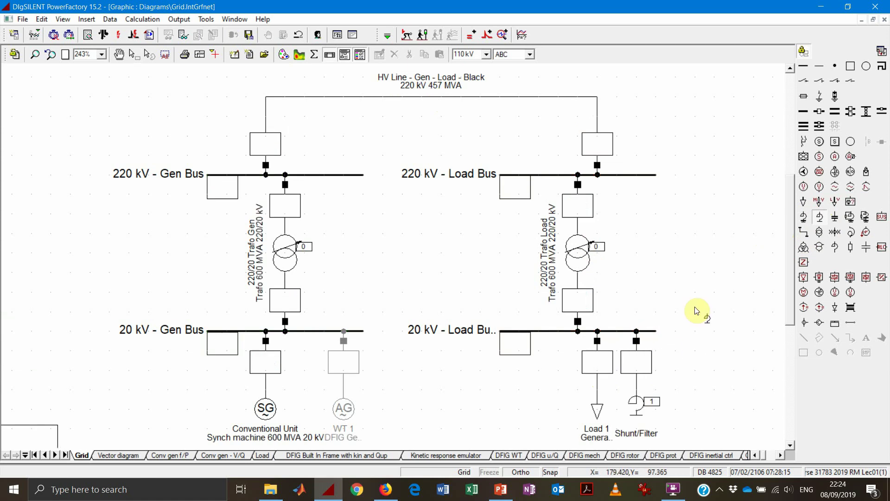
double_click(636, 407)
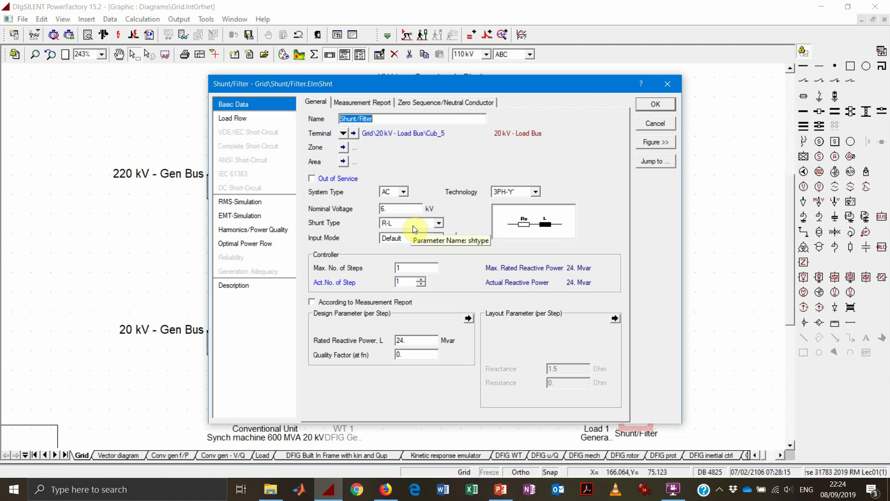
Give the shunt 20 kV nominal voltage, 10 Mvar per step and 10 maximum steps
double_click(389, 209)
text(20)
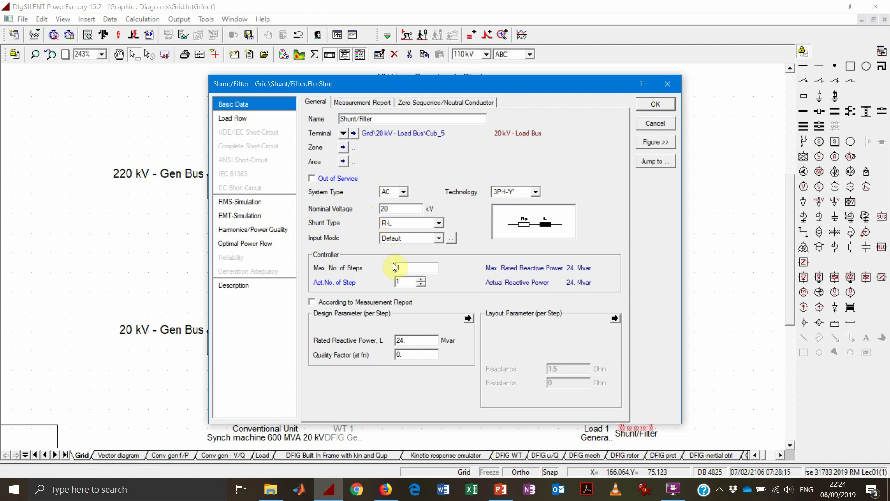
double_click(413, 342)
text(10)
click(410, 267)
text(0)
key(Tab)
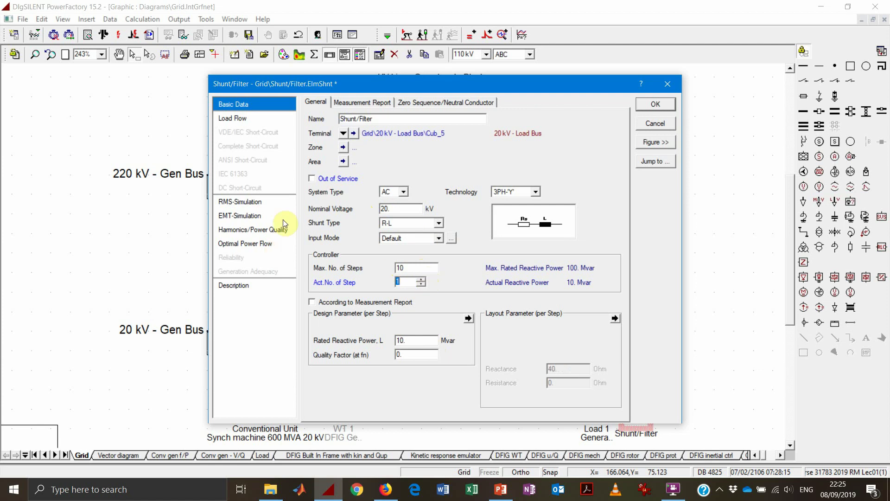
Switch the shunt to step 5 on its load-flow page and confirm
click(271, 119)
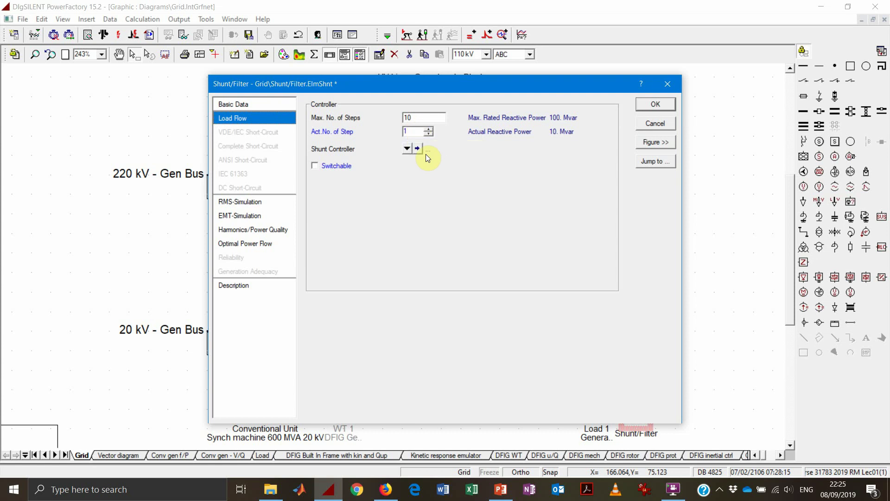
click(428, 130)
click(429, 129)
click(429, 130)
click(642, 104)
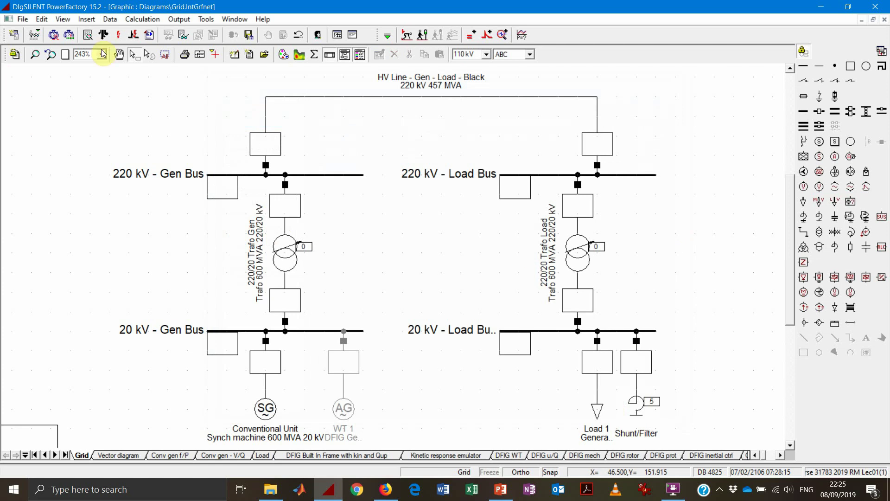
Run the load flow, showing the shunt absorbing 55.5 Mvar and the bus at 1.054 p.u
click(103, 34)
click(615, 104)
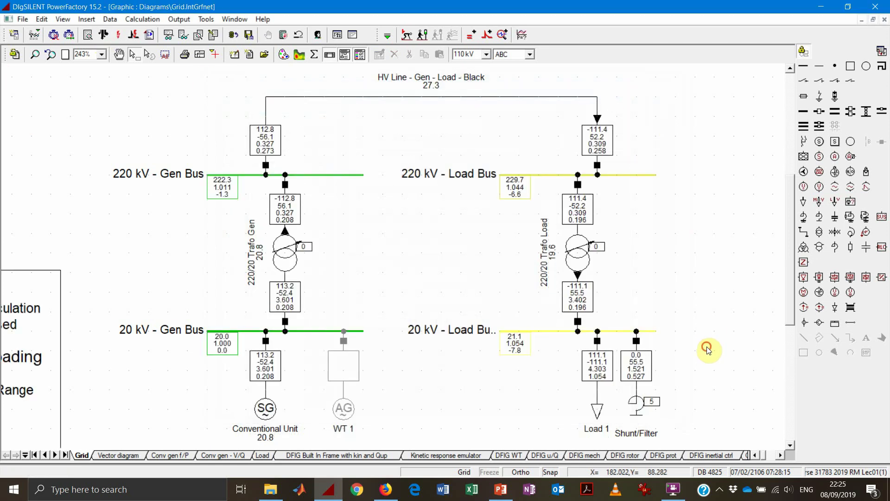
mouse_move(639, 376)
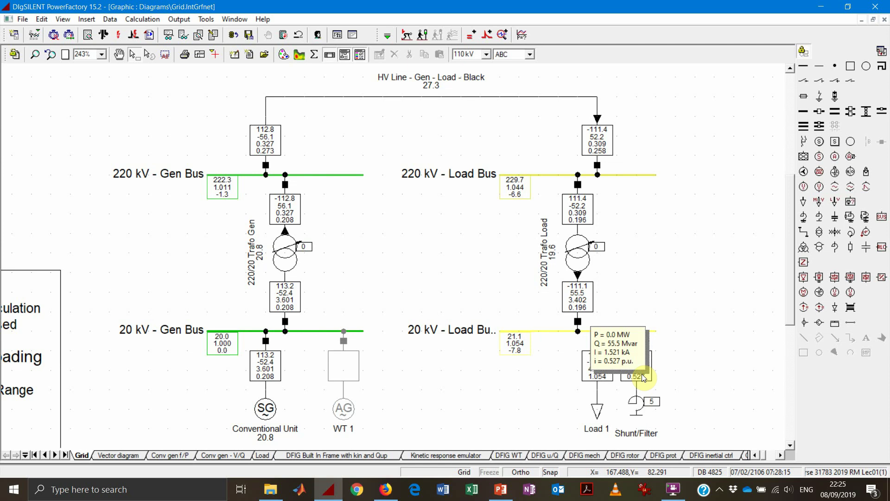
Open the shunt's Load Flow page and browse for an existing shunt controller, finding none
click(639, 399)
double_click(639, 399)
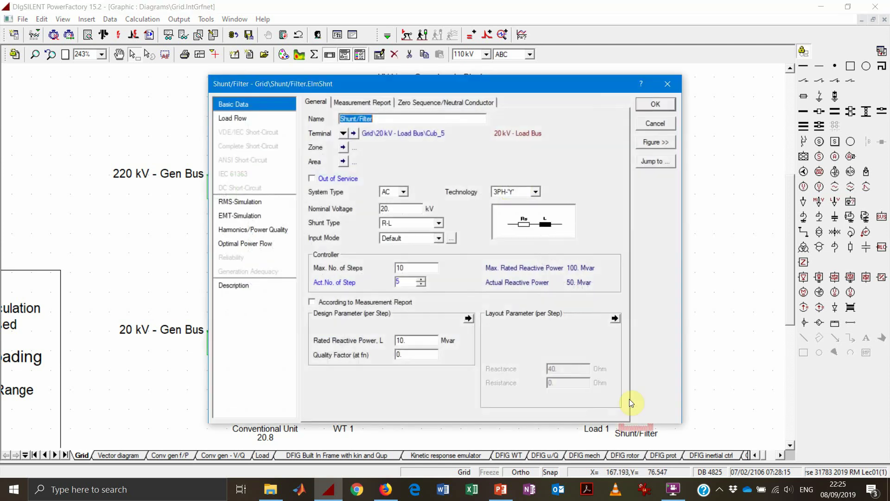
click(270, 122)
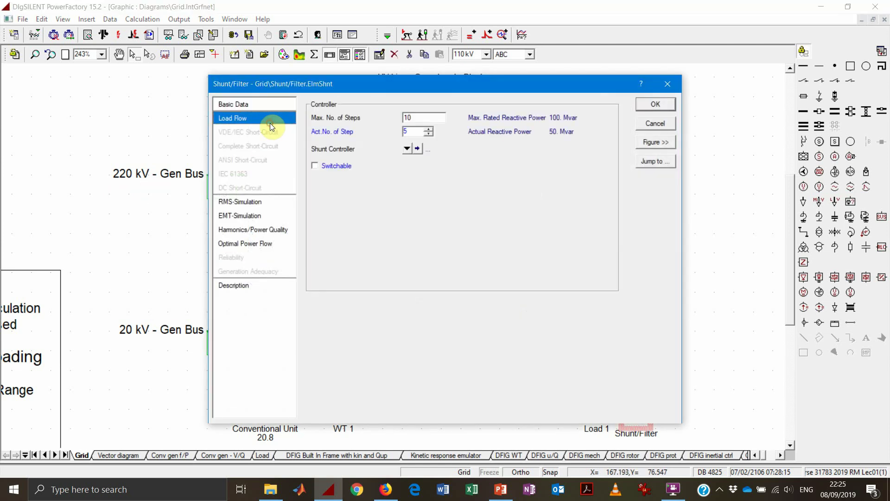
click(407, 151)
click(433, 161)
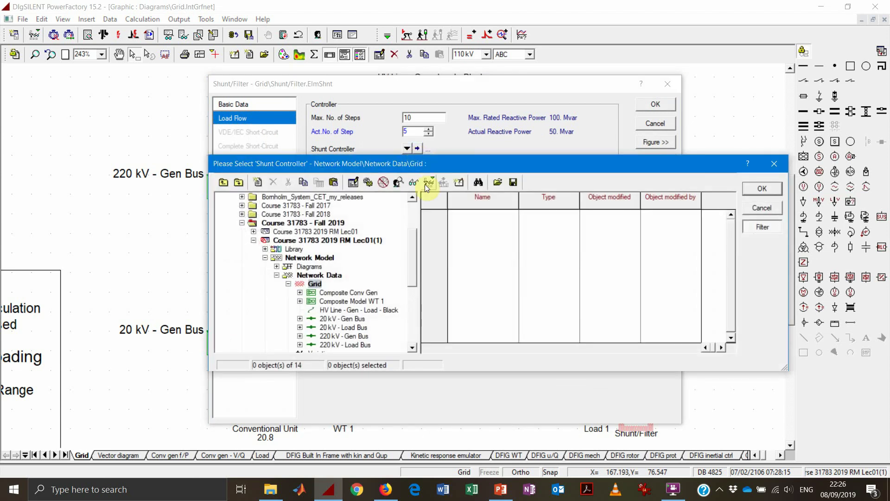
right_click(438, 233)
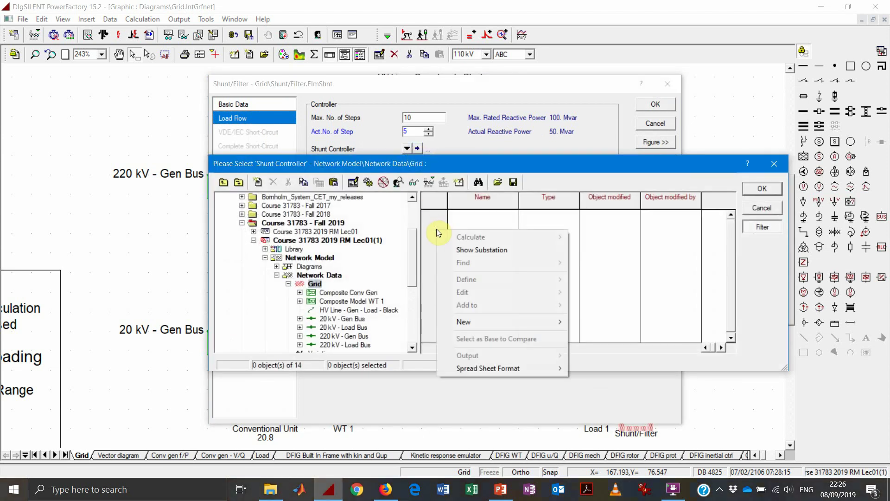
mouse_move(528, 322)
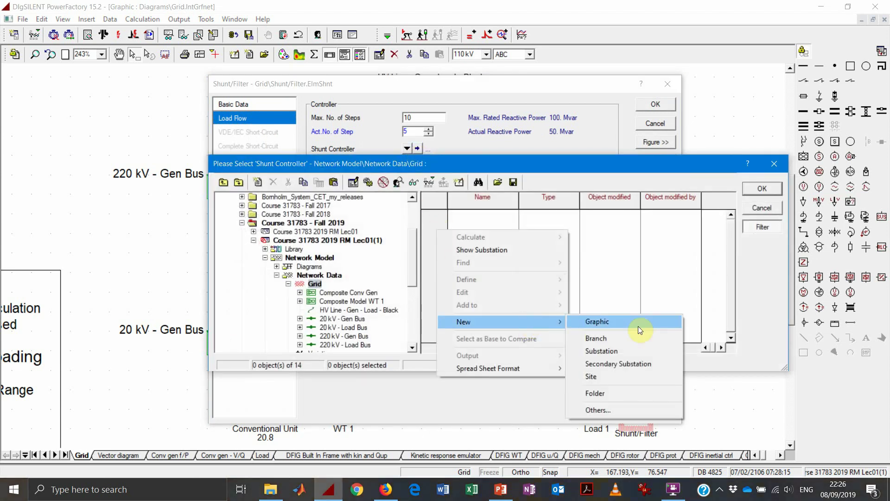
click(762, 189)
Create a new shunt controller with the 20 kV Load Bus as its controlled node
click(407, 148)
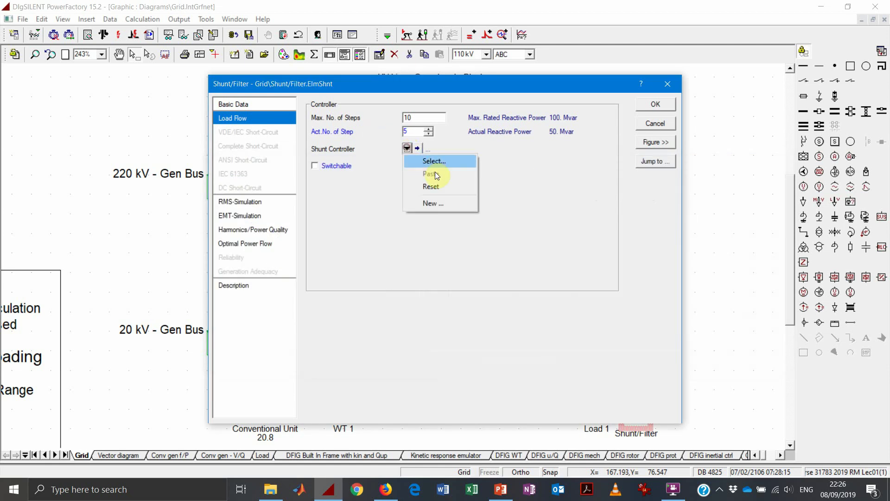
click(439, 204)
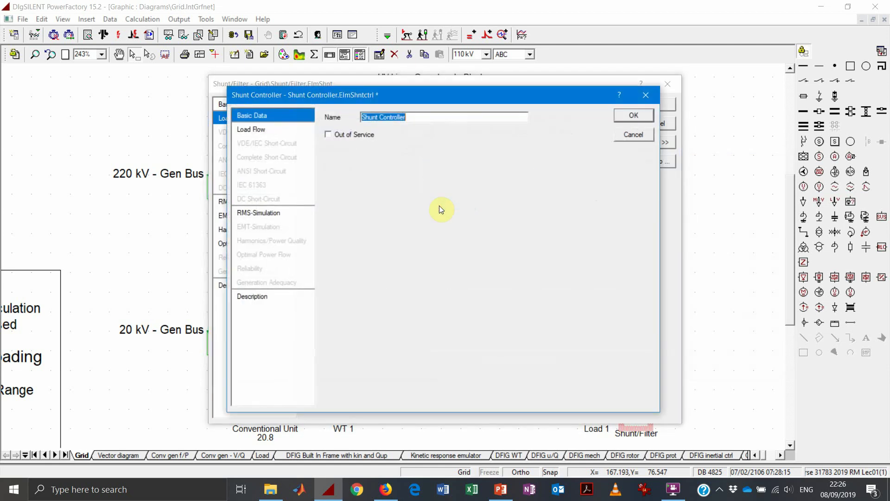
click(263, 125)
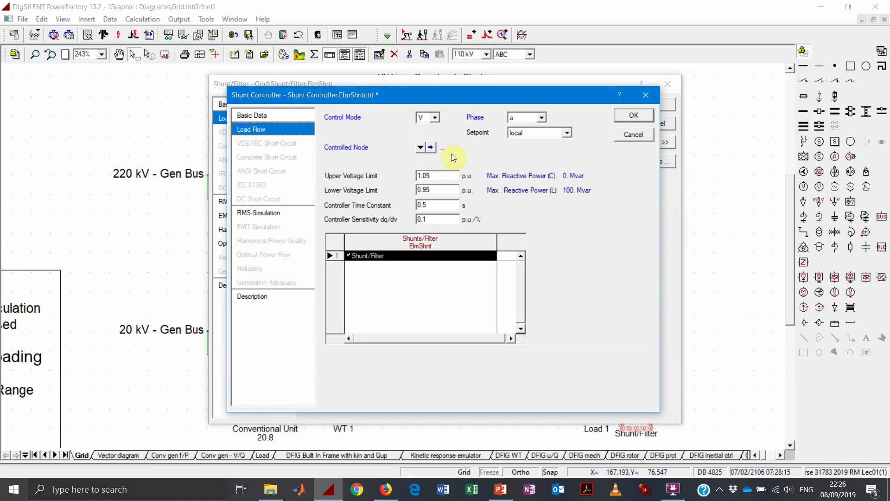
click(419, 148)
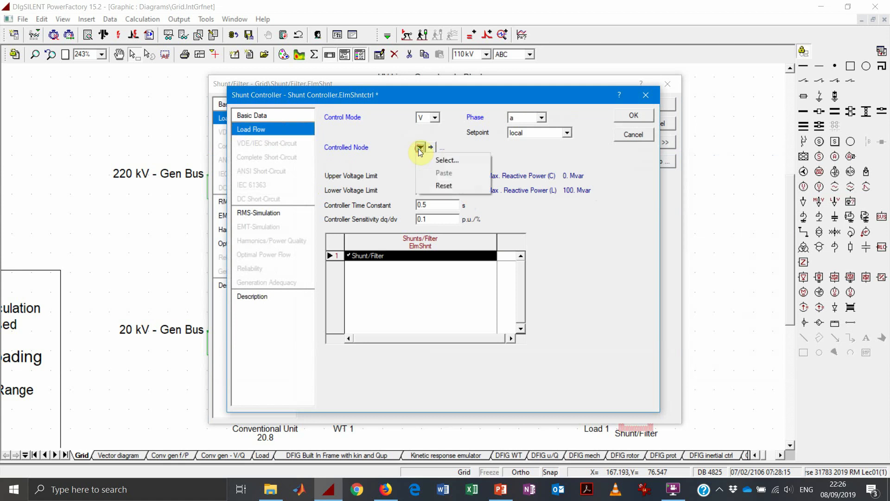
click(442, 160)
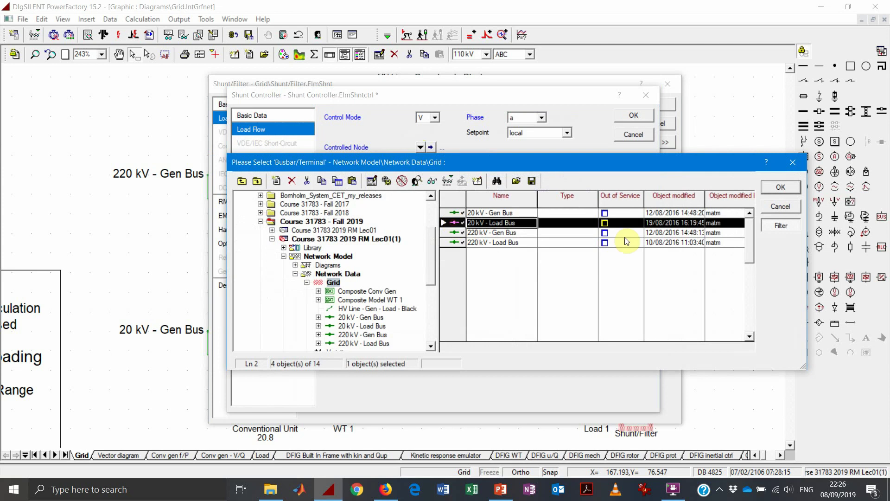
click(781, 188)
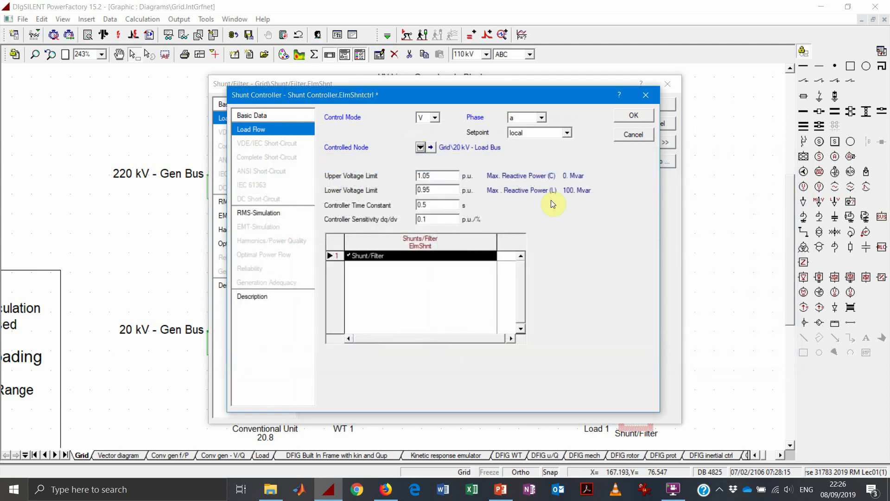
click(628, 120)
Close the shunt settings and run a first load flow
click(645, 104)
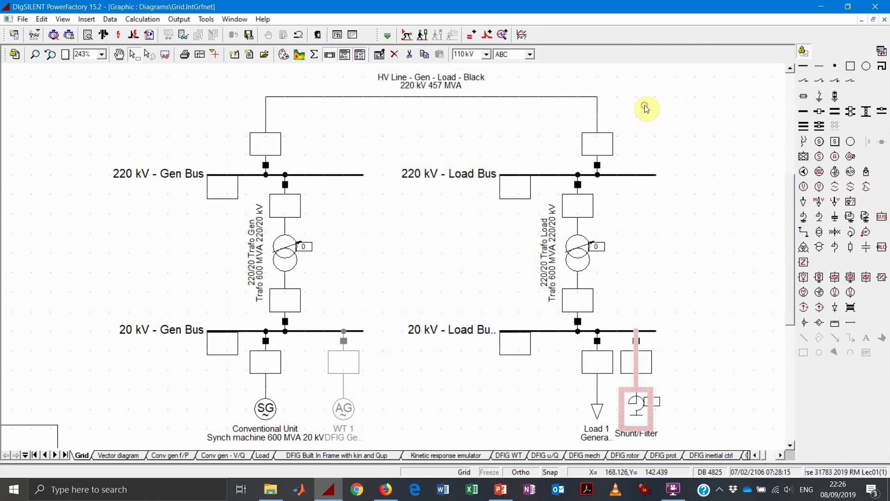
click(103, 35)
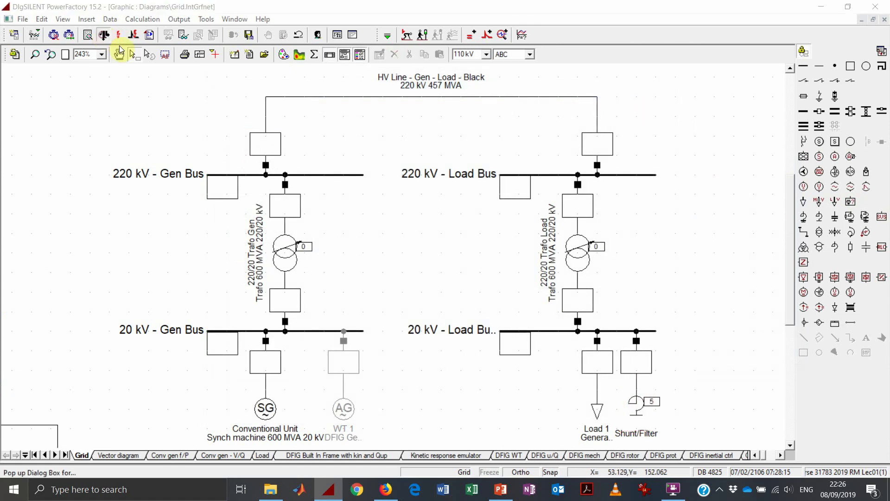
click(597, 108)
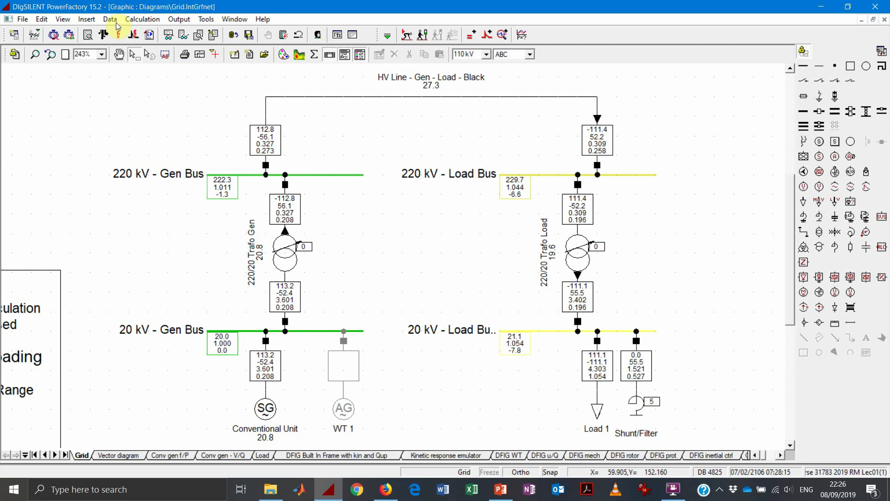
Rerun the load flow with Automatic Shunt Adjustment: shunt at step 10, load bus at 0.991 p.u
click(105, 35)
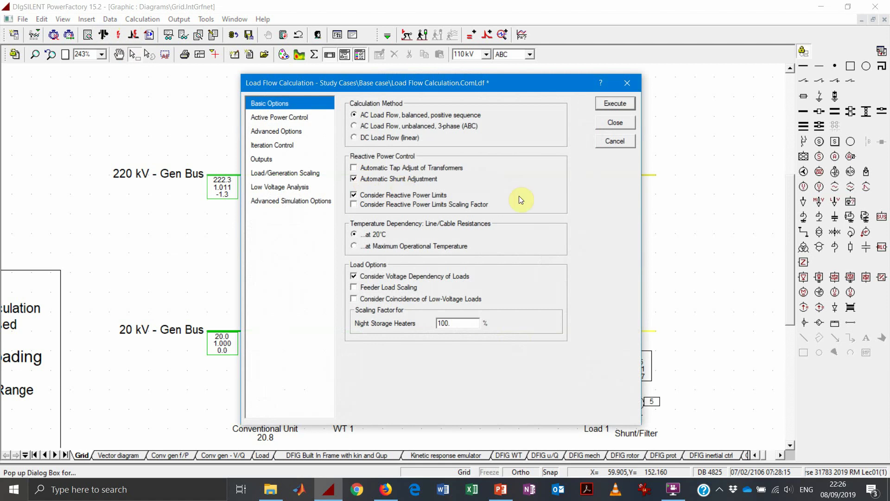
click(616, 104)
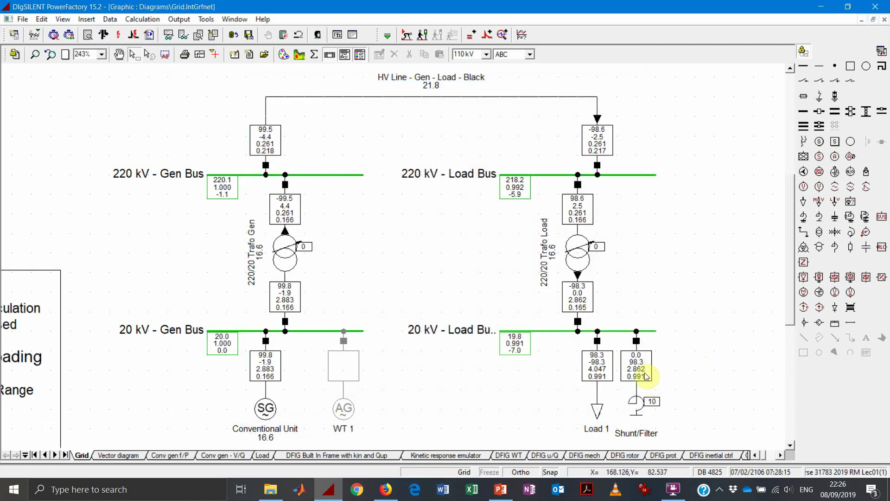
mouse_move(647, 376)
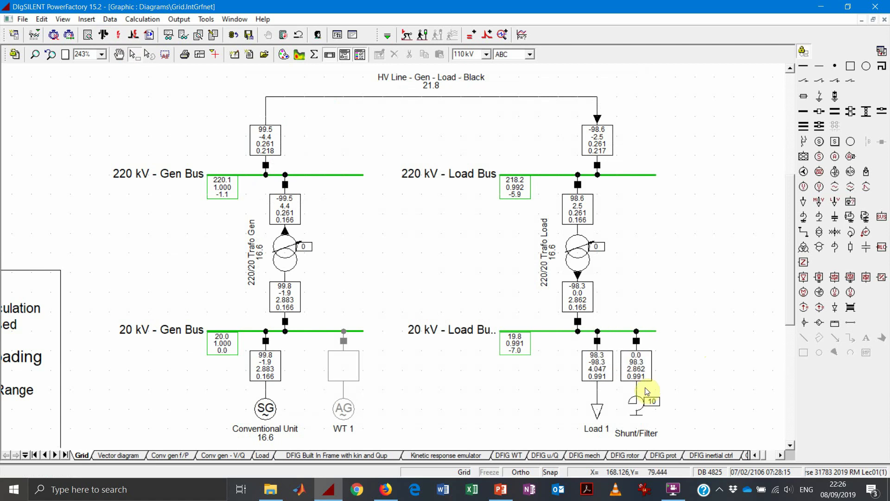
mouse_move(653, 407)
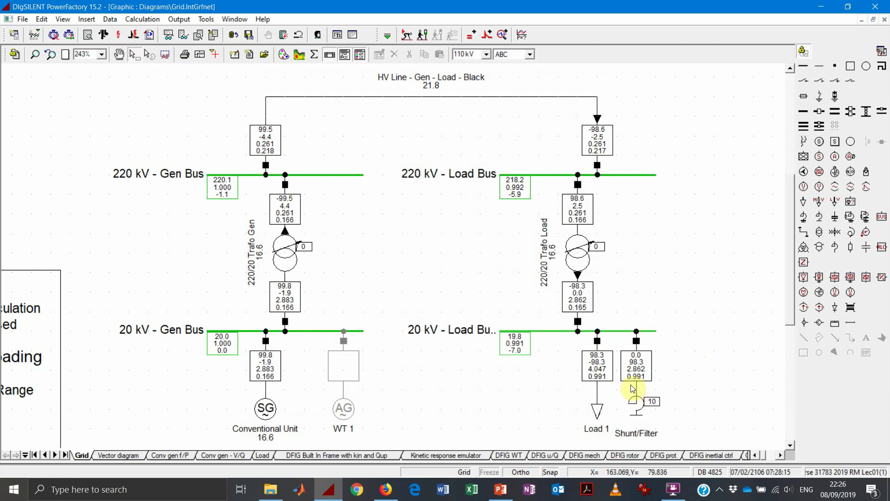
mouse_move(598, 381)
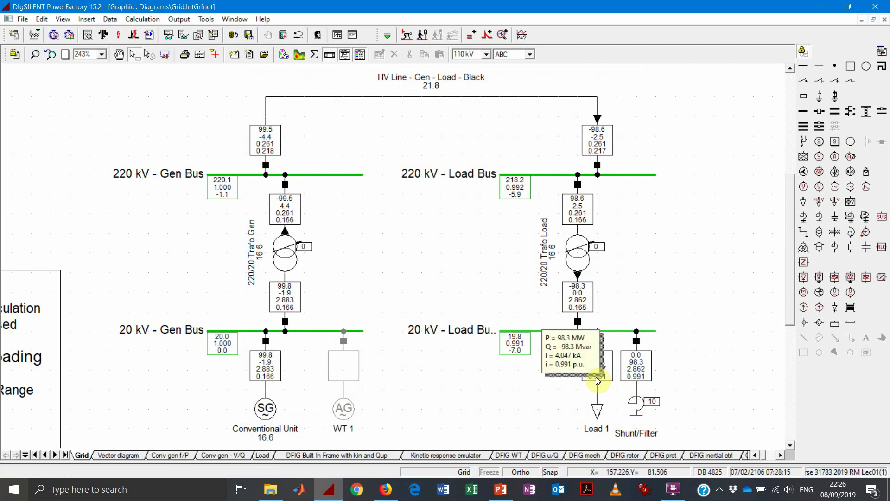
mouse_move(521, 348)
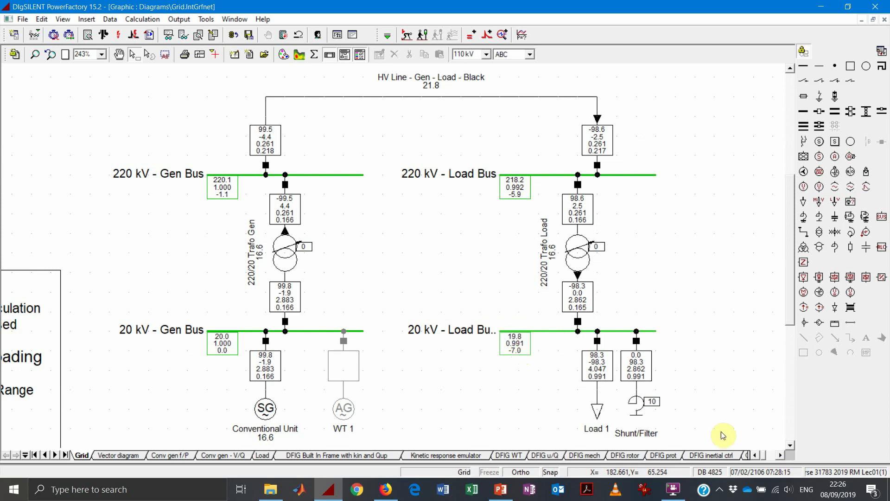
Set Load 1's reactive power to 100 Mvar
click(601, 410)
double_click(601, 410)
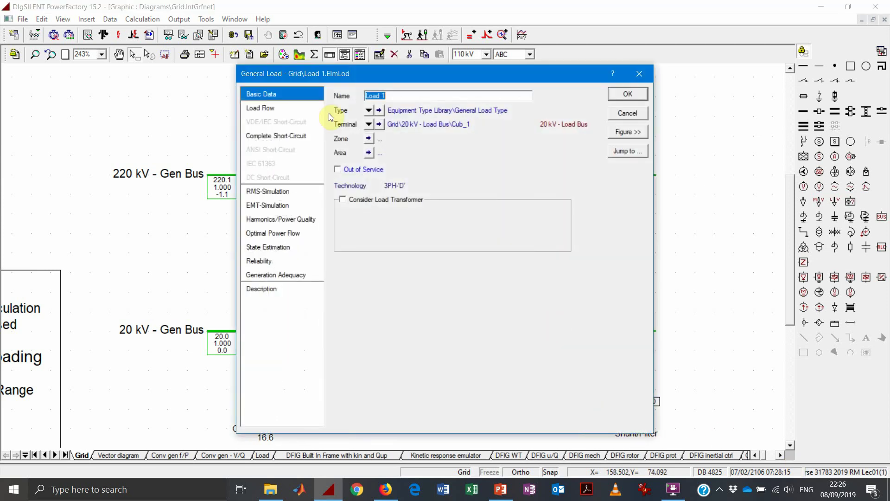
click(280, 107)
double_click(417, 168)
text(100)
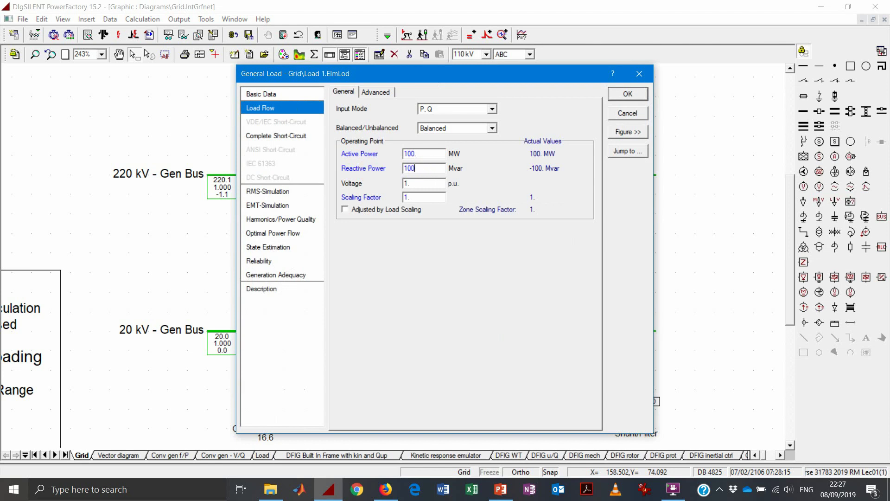
click(627, 94)
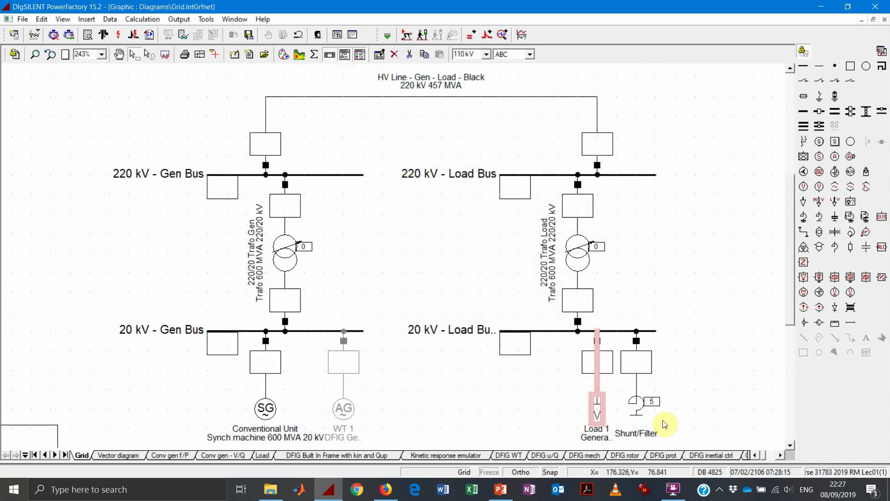
Change the Shunt/Filter to capacitor type C with 10 Mvar rated reactive power per step
double_click(636, 407)
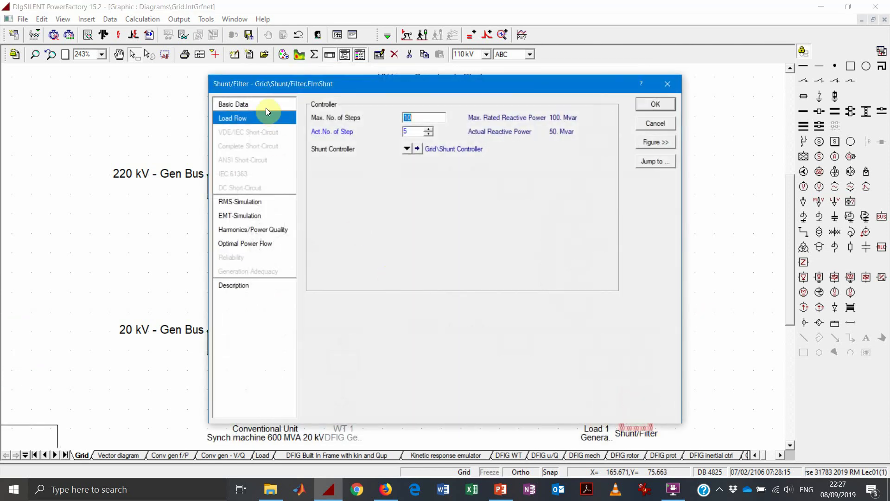
click(266, 107)
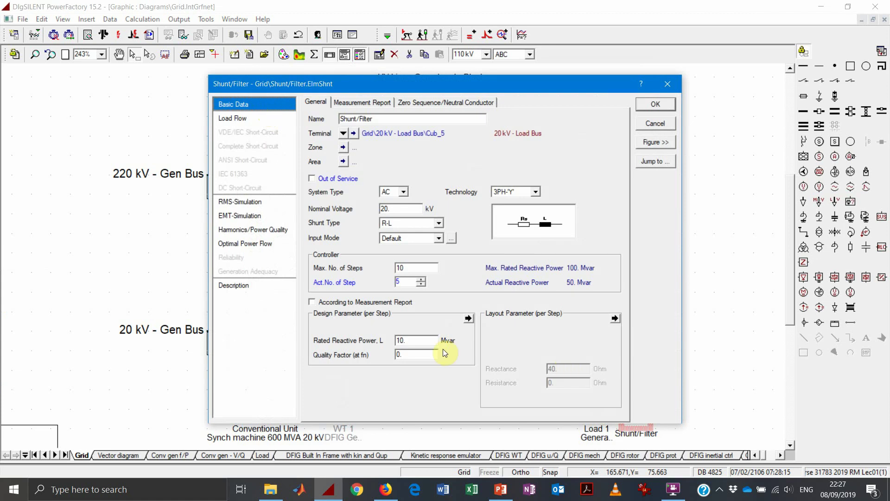
click(438, 223)
click(403, 250)
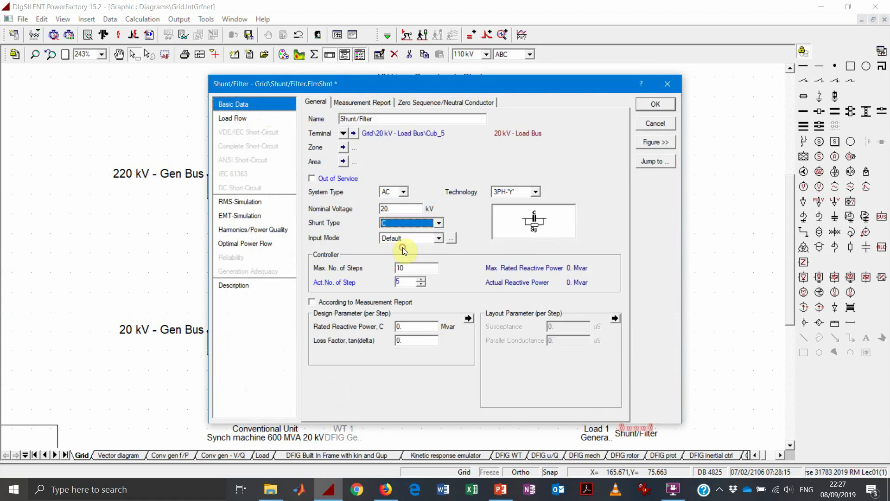
double_click(399, 326)
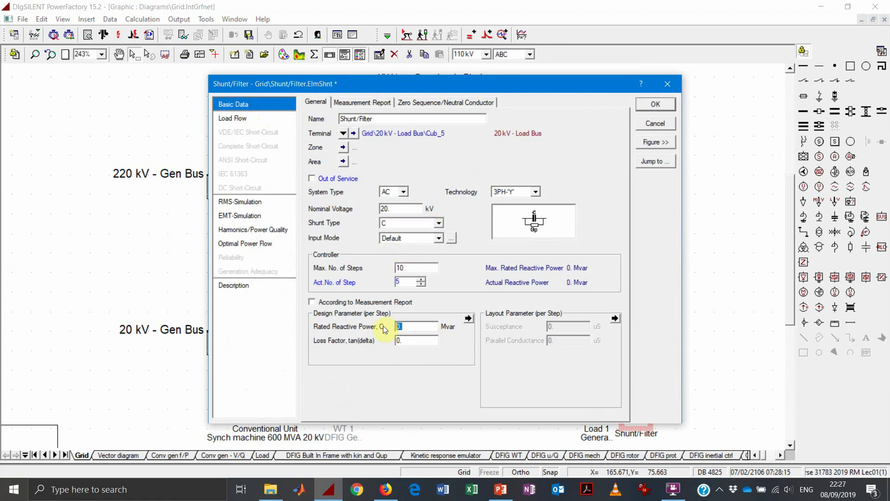
text(10)
click(399, 340)
click(252, 120)
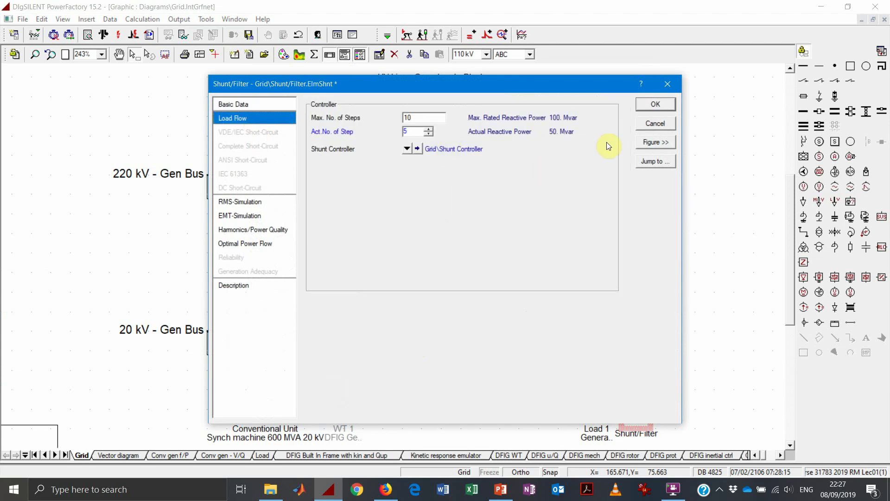
click(668, 104)
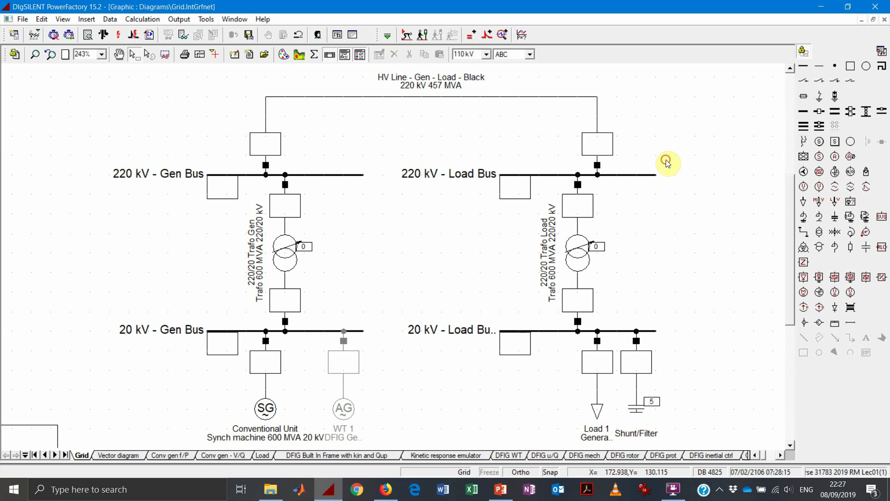
Run the load flow with the capacitor shunt and select the Shunt/Filter
click(103, 34)
click(614, 103)
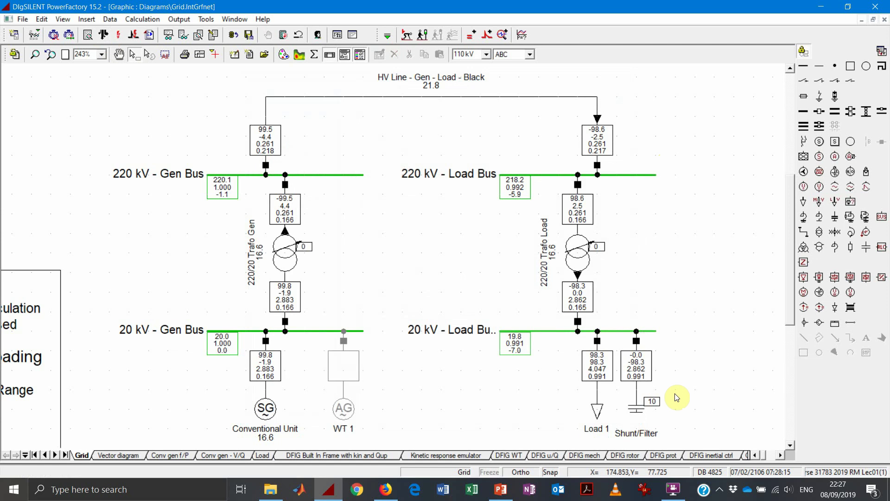
click(635, 412)
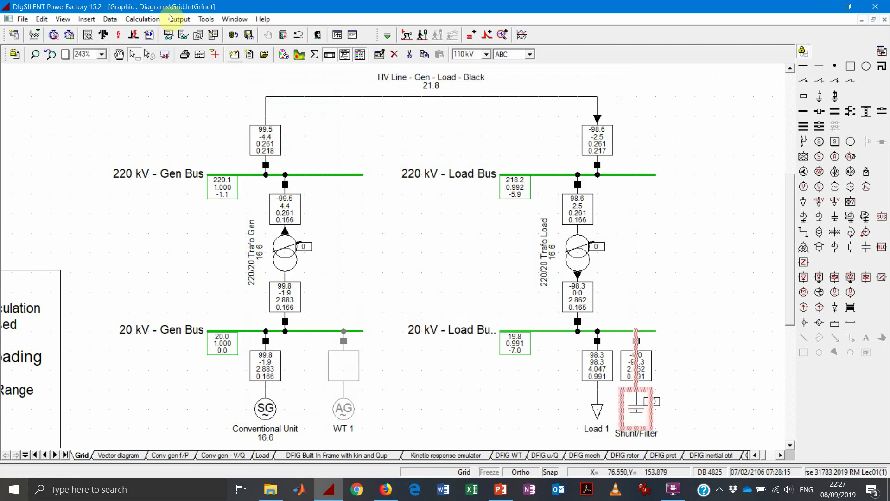
Rerun the load flow without Automatic Shunt Adjustment: capacitor at step 5, load bus 0.935 p.u
click(103, 35)
click(403, 177)
click(611, 103)
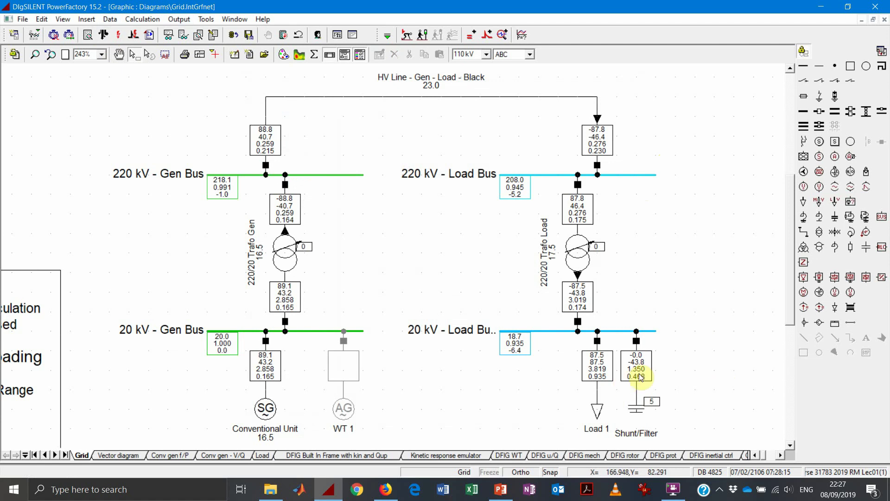
mouse_move(641, 377)
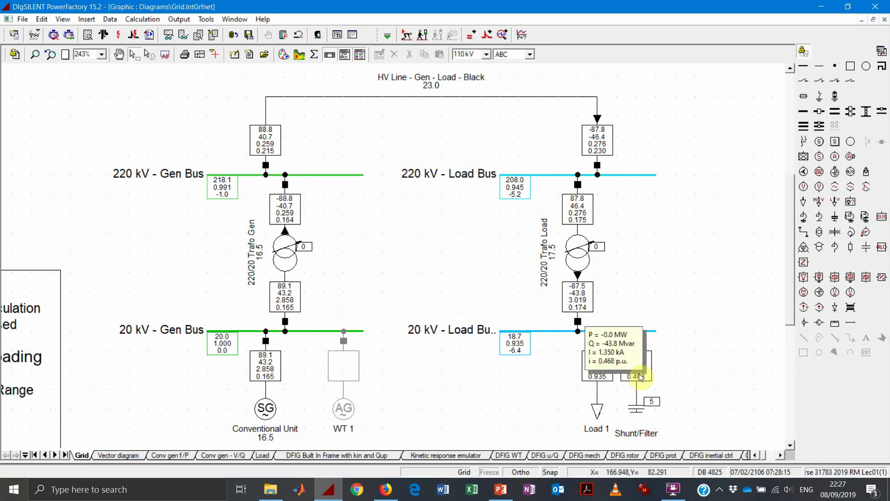